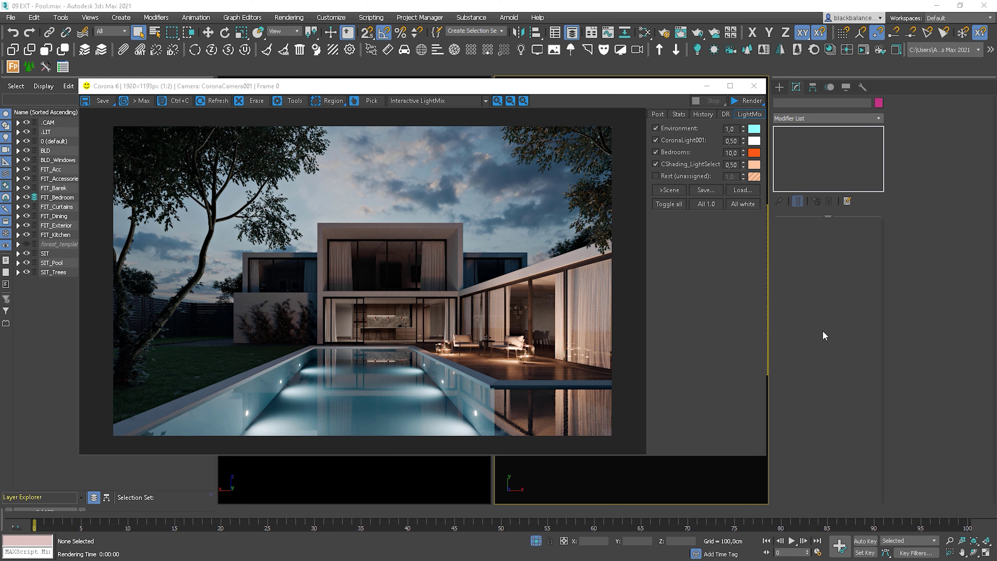
- Open the Corona frame buffer's render-element list to pick the Alpha pass
{"action": "left_click", "coordinate": [438, 101]}
- Preview the Alpha pass, then switch the frame buffer back to Interactive LightMix
{"action": "left_click", "coordinate": [433, 126]}
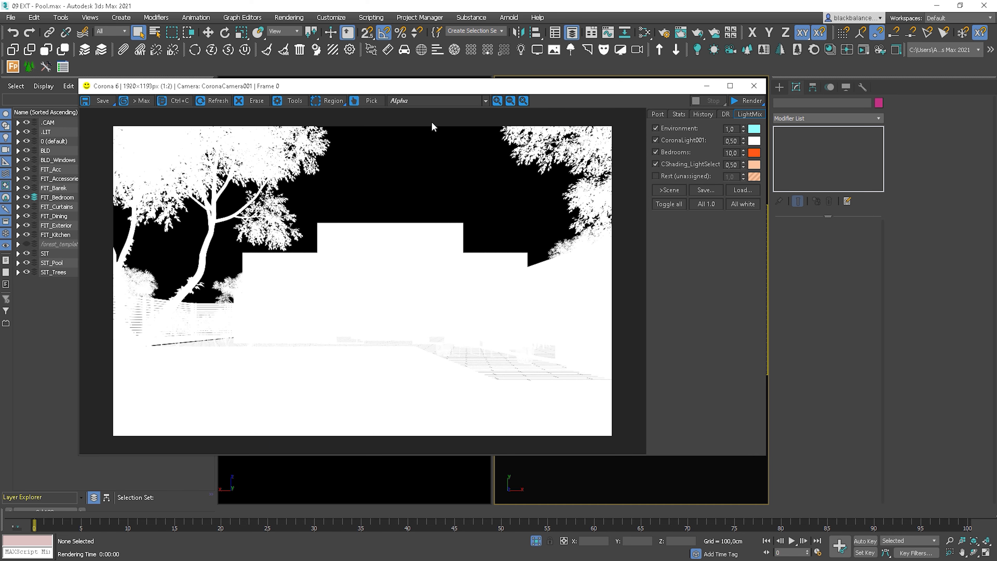
{"action": "left_click", "coordinate": [441, 102]}
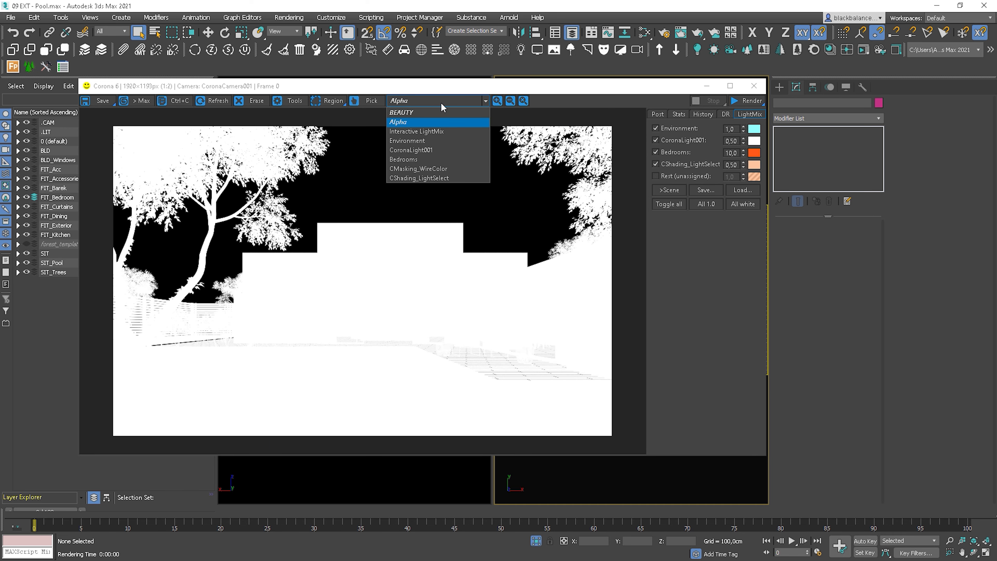
{"action": "left_click", "coordinate": [424, 132]}
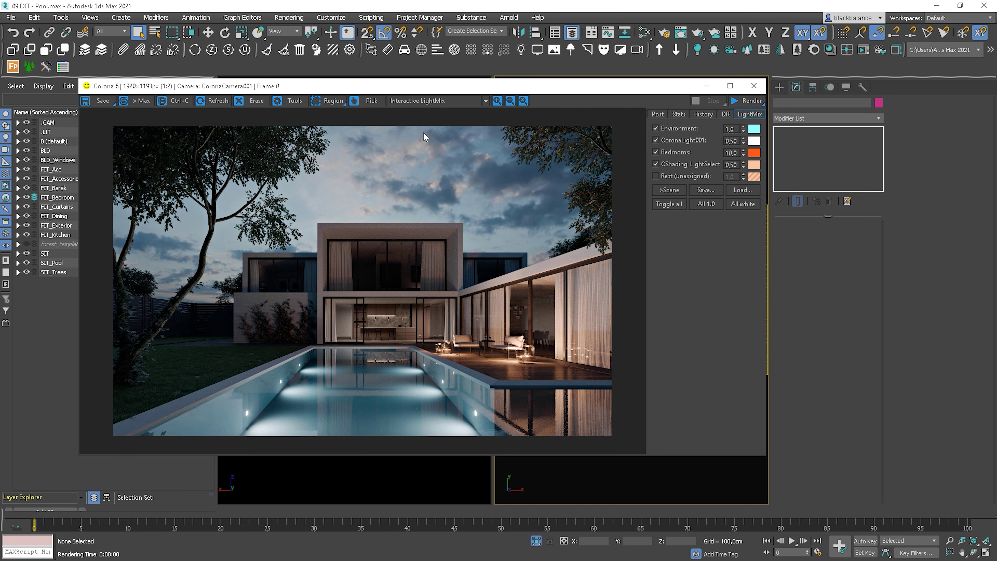
- Save the LightMix render as pool.exr in OpenEXR format
{"action": "left_click", "coordinate": [103, 101]}
{"action": "left_click", "coordinate": [161, 271]}
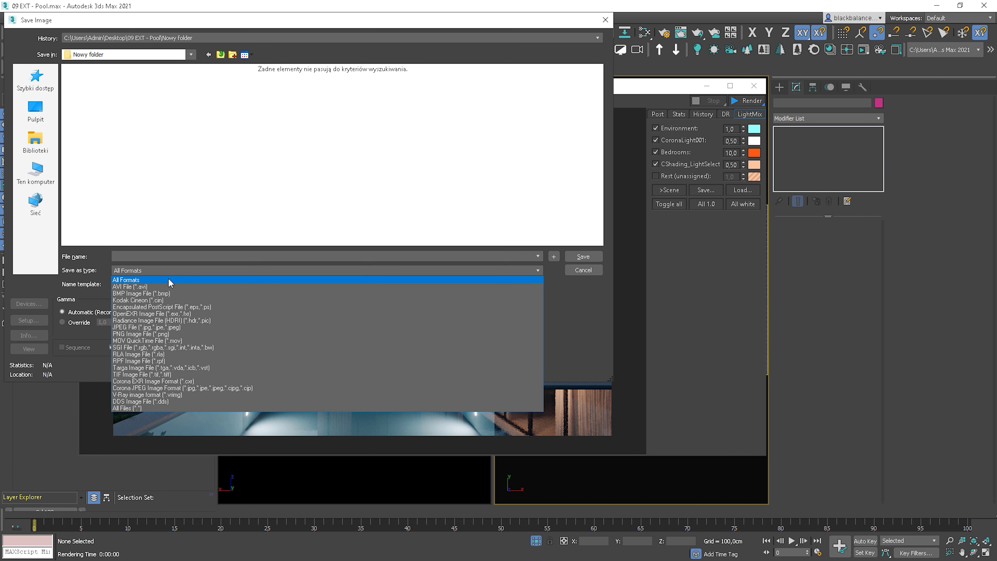
{"action": "left_click", "coordinate": [192, 314]}
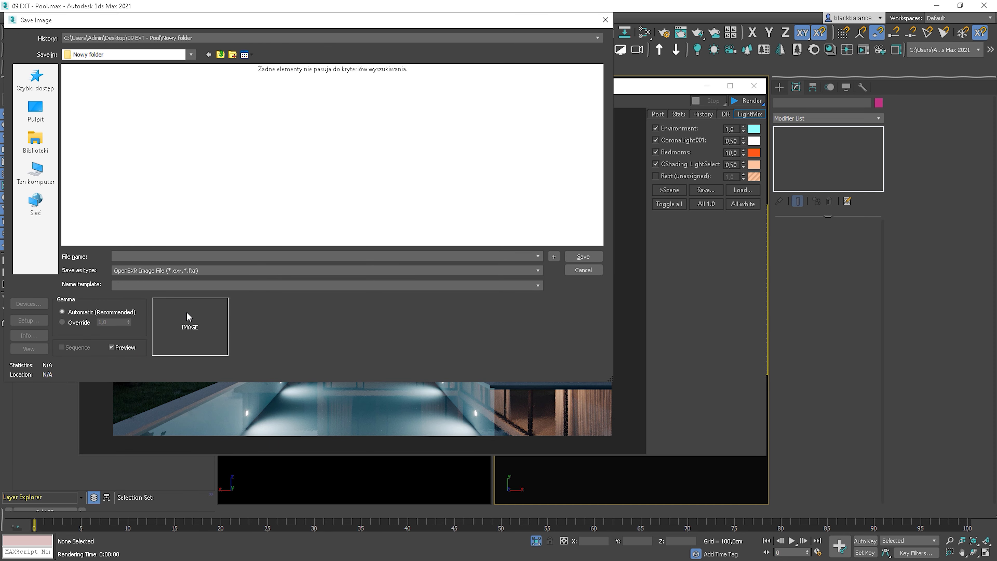
{"action": "left_click", "coordinate": [145, 256]}
{"action": "key", "text": "Return"}
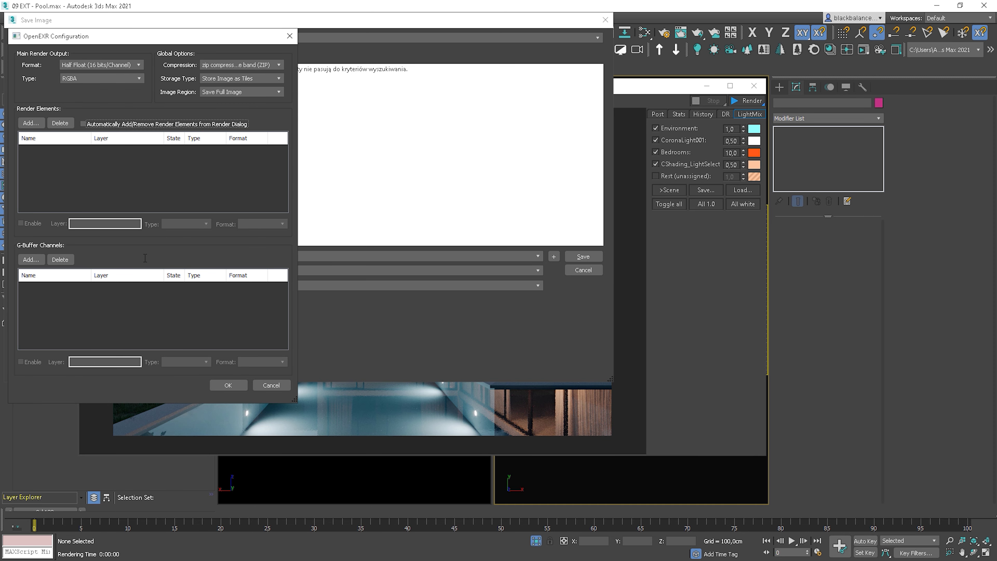
{"action": "left_click", "coordinate": [229, 385]}
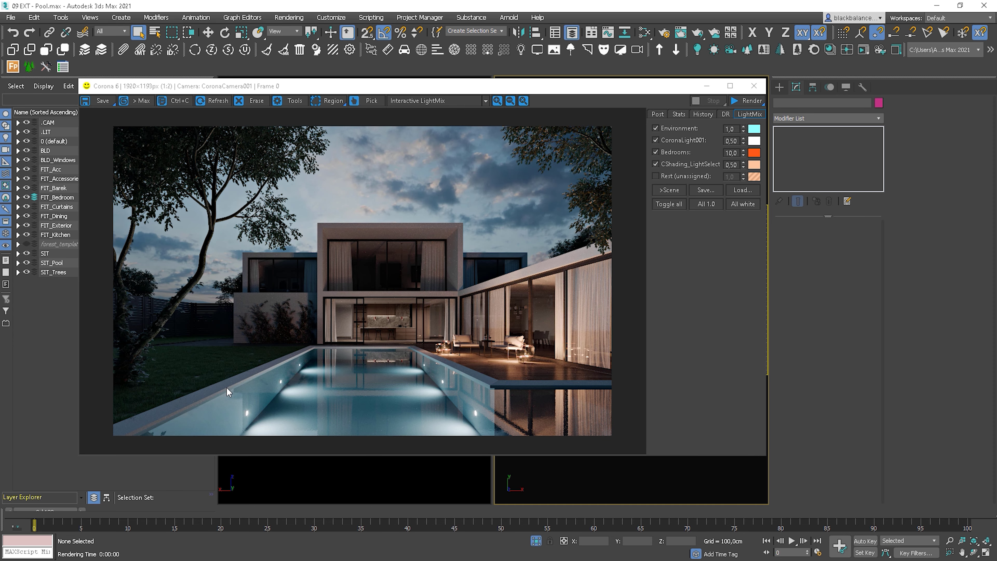
- Save the render again as pool.png
{"action": "left_click", "coordinate": [101, 100]}
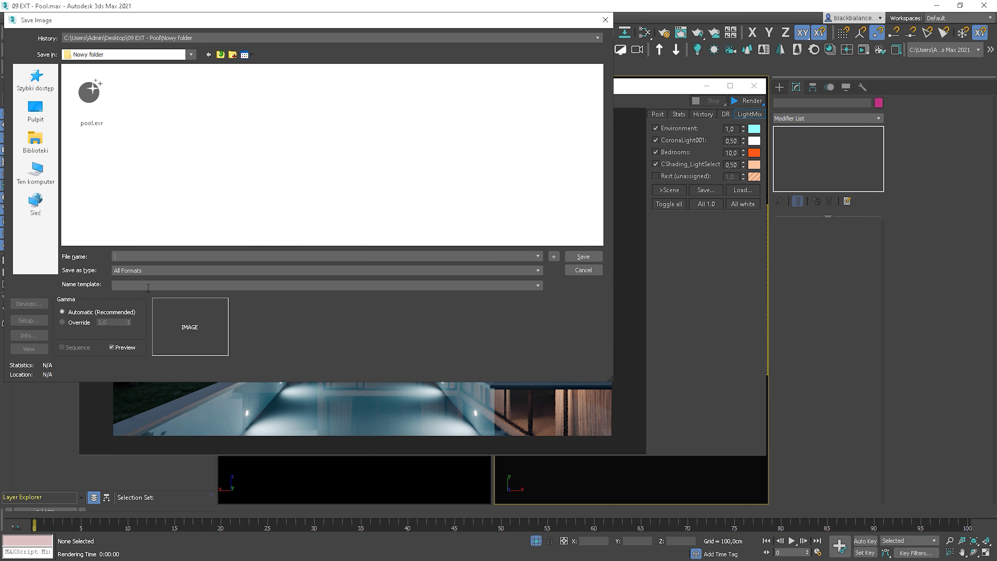
{"action": "left_click", "coordinate": [159, 271]}
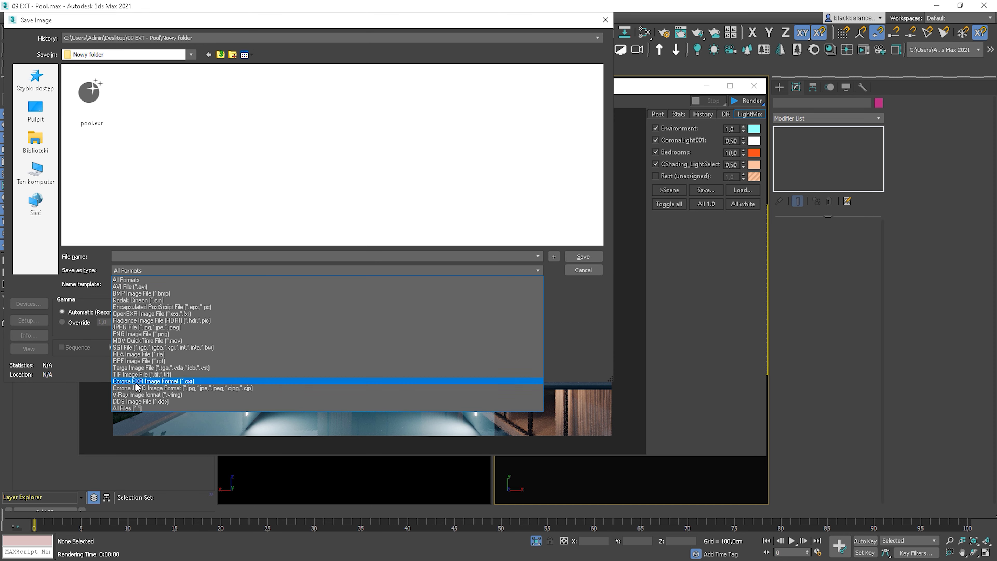
{"action": "left_click", "coordinate": [141, 334]}
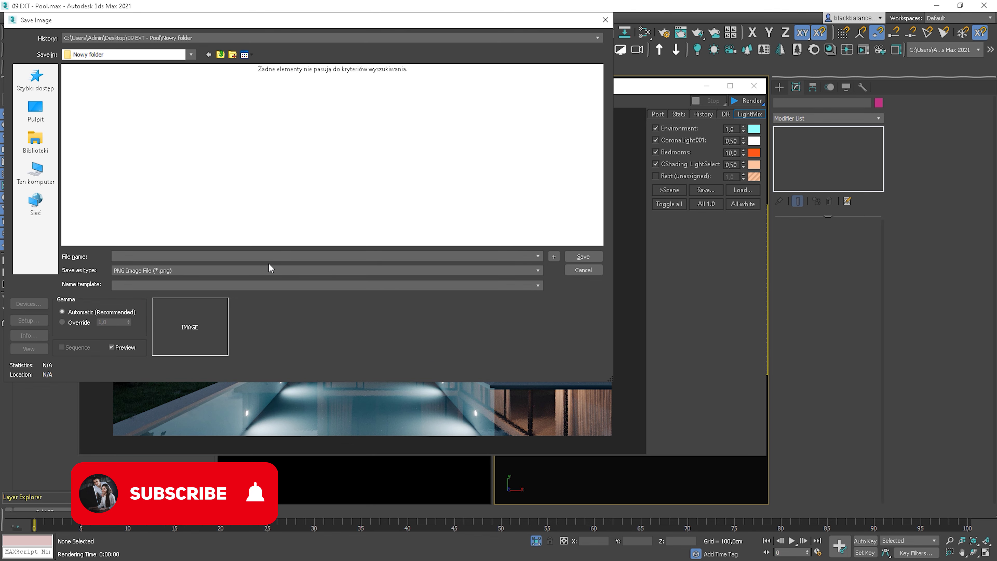
{"action": "left_click", "coordinate": [271, 256]}
{"action": "type", "text": "pool"}
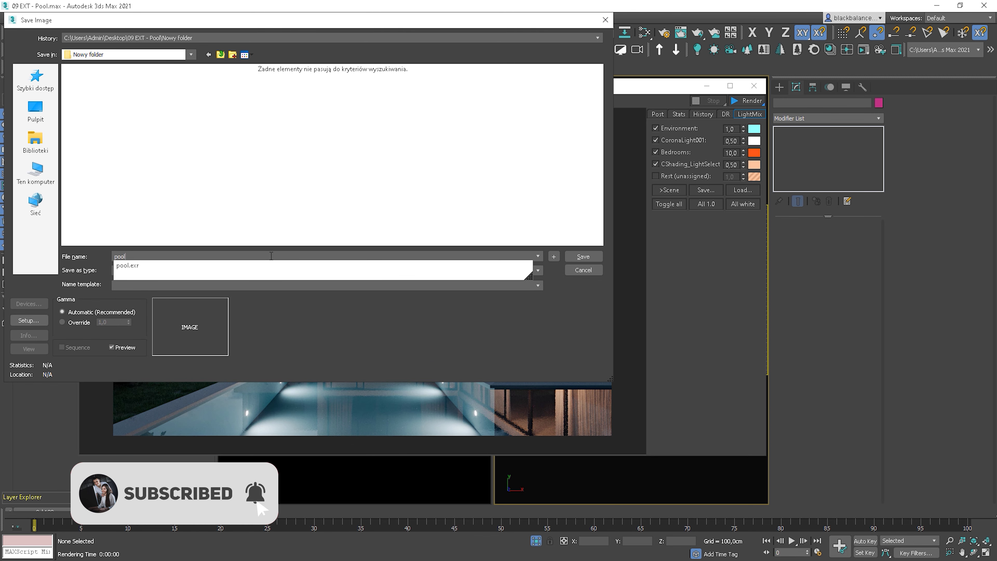
{"action": "left_click", "coordinate": [584, 258]}
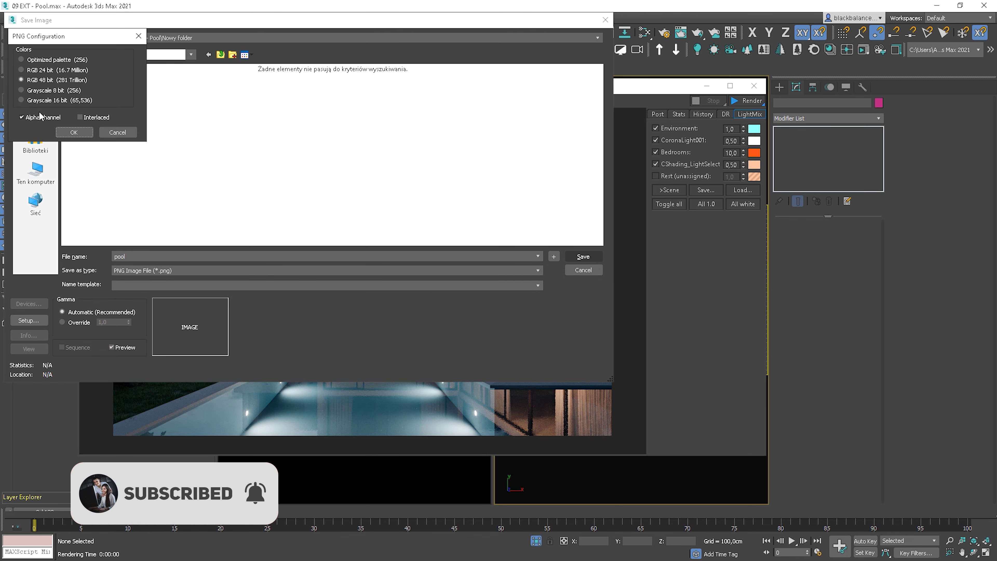
{"action": "left_click", "coordinate": [74, 132]}
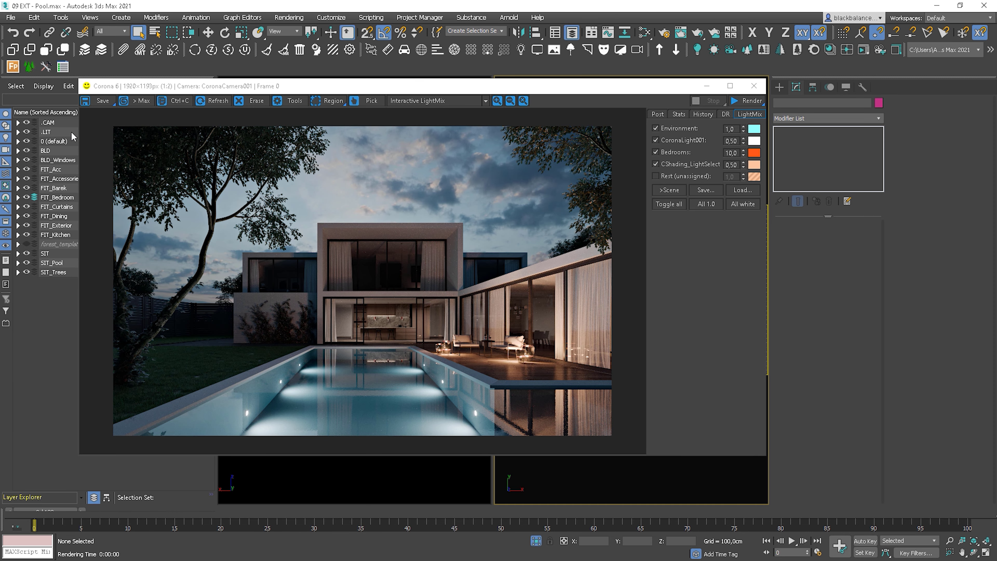
- Save the render as pool.tif with Store Alpha Channel enabled
{"action": "left_click", "coordinate": [103, 101]}
{"action": "left_click", "coordinate": [132, 270]}
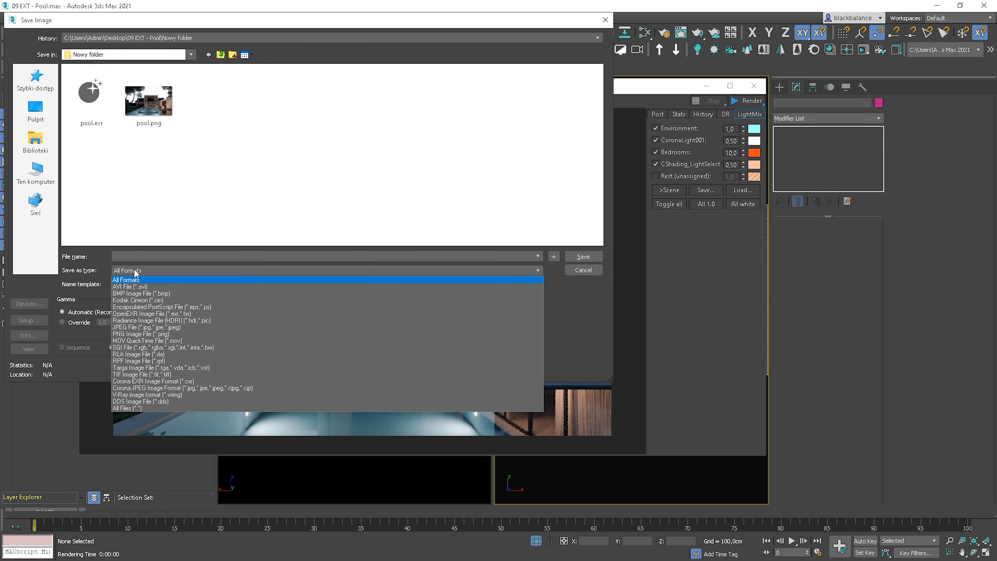
{"action": "left_click", "coordinate": [145, 376]}
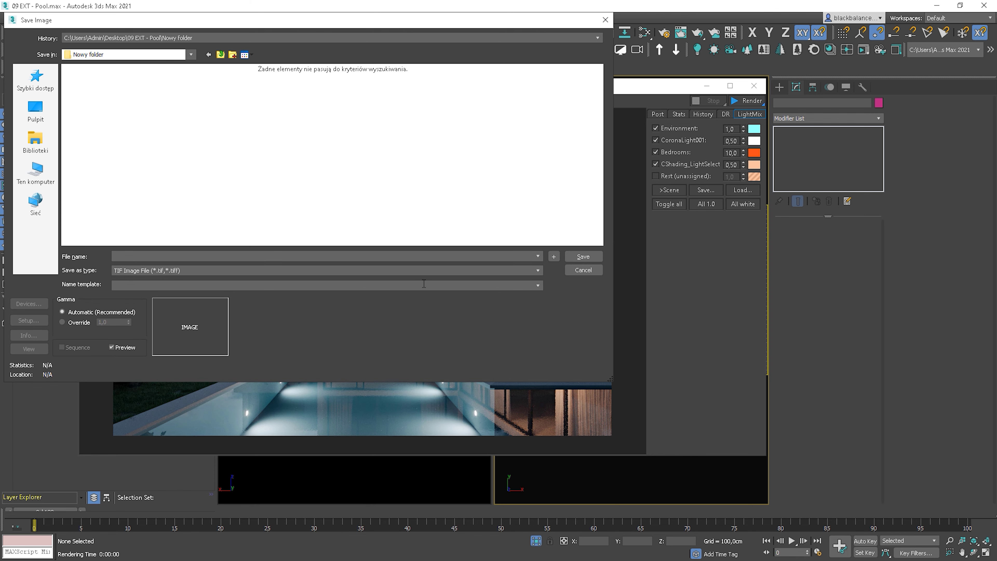
{"action": "left_click", "coordinate": [313, 258]}
{"action": "type", "text": "pool"}
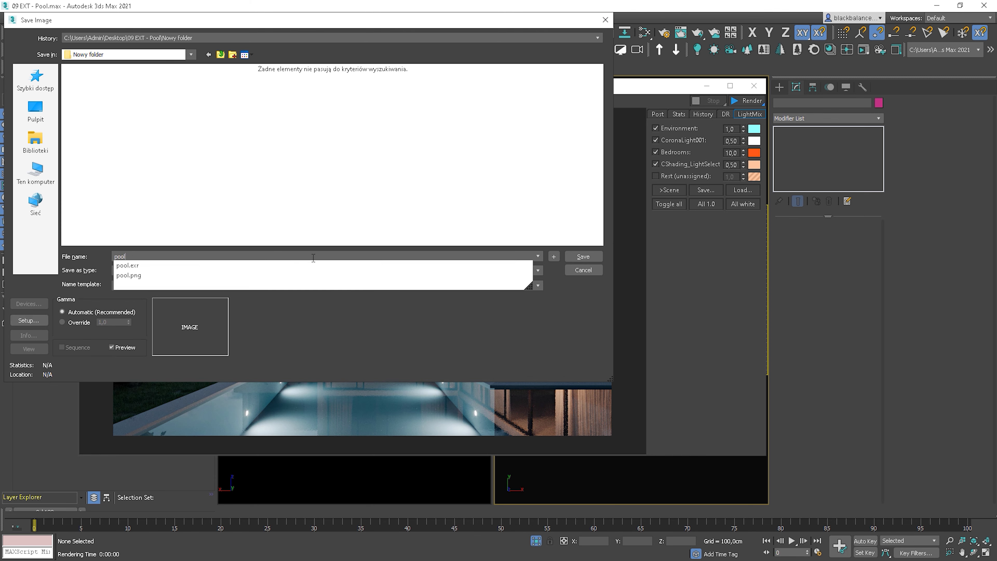
{"action": "left_click", "coordinate": [584, 256]}
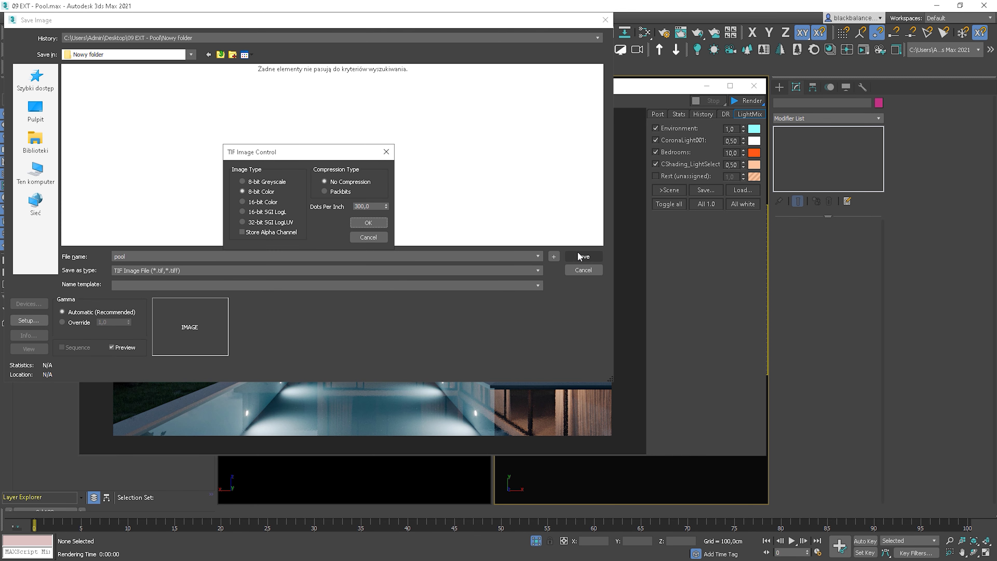
{"action": "left_click", "coordinate": [242, 233]}
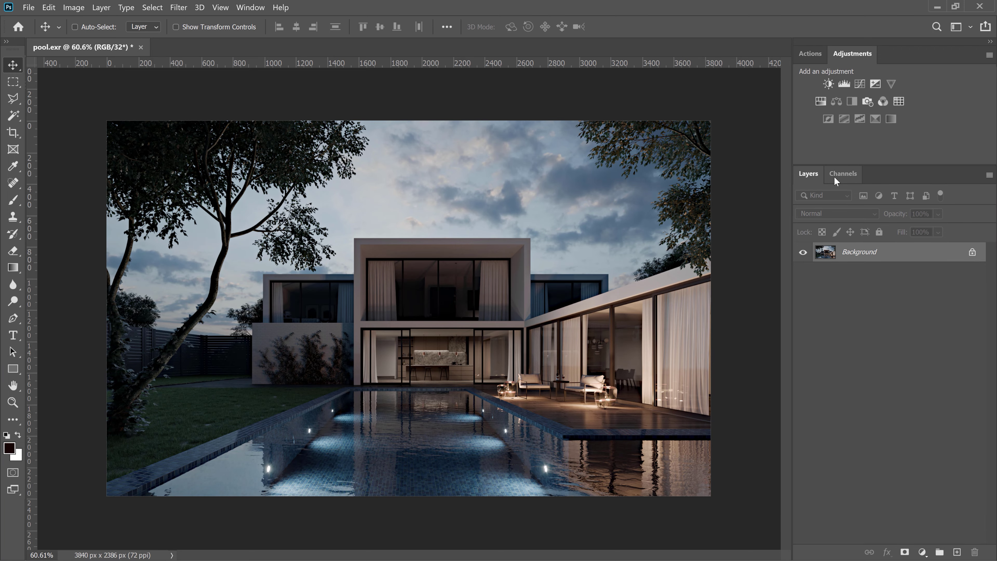
- Load pool.exr's Alpha 1 channel as a selection and return to the colour composite
{"action": "left_click", "coordinate": [843, 174]}
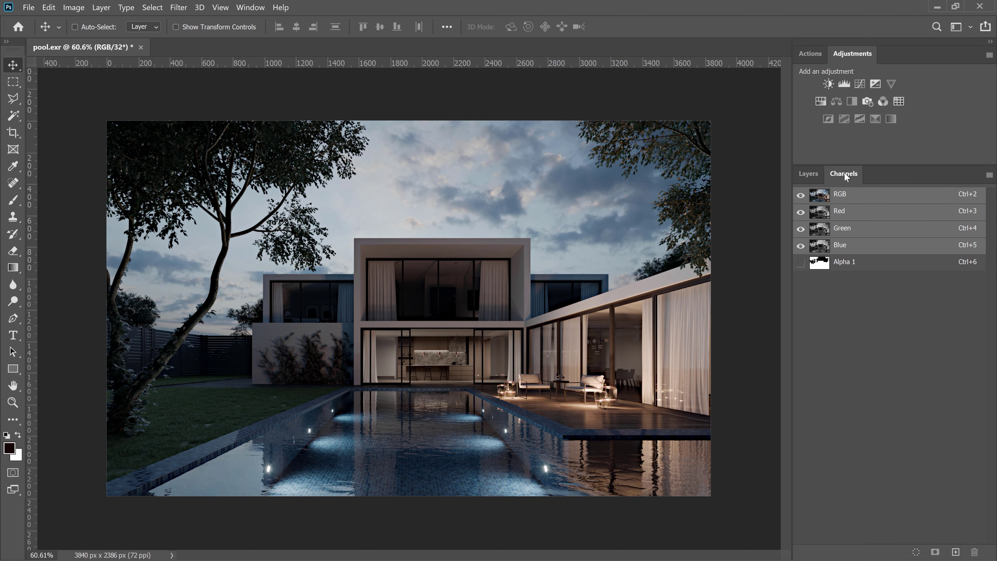
{"action": "left_click", "coordinate": [252, 7]}
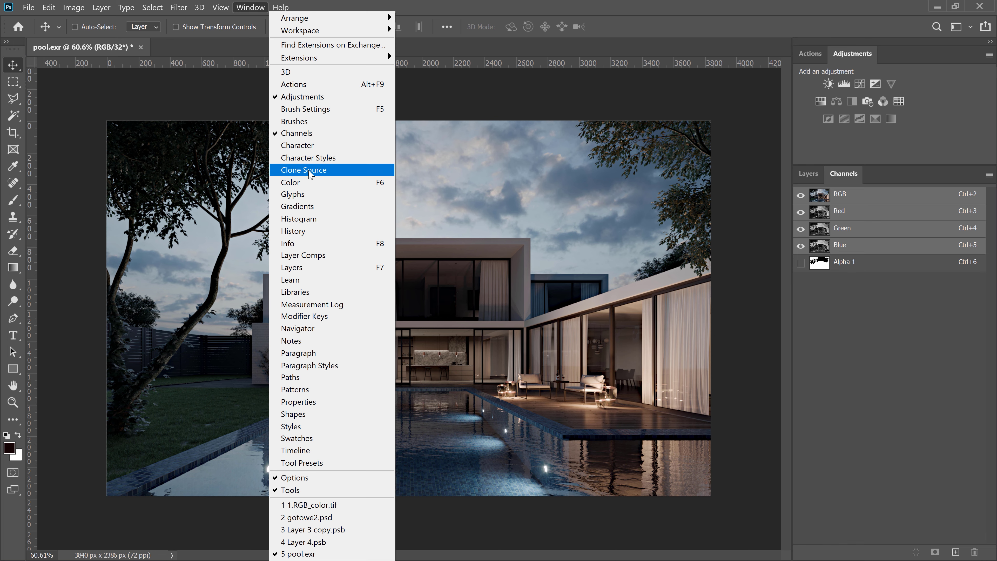
{"action": "left_click", "coordinate": [563, 86]}
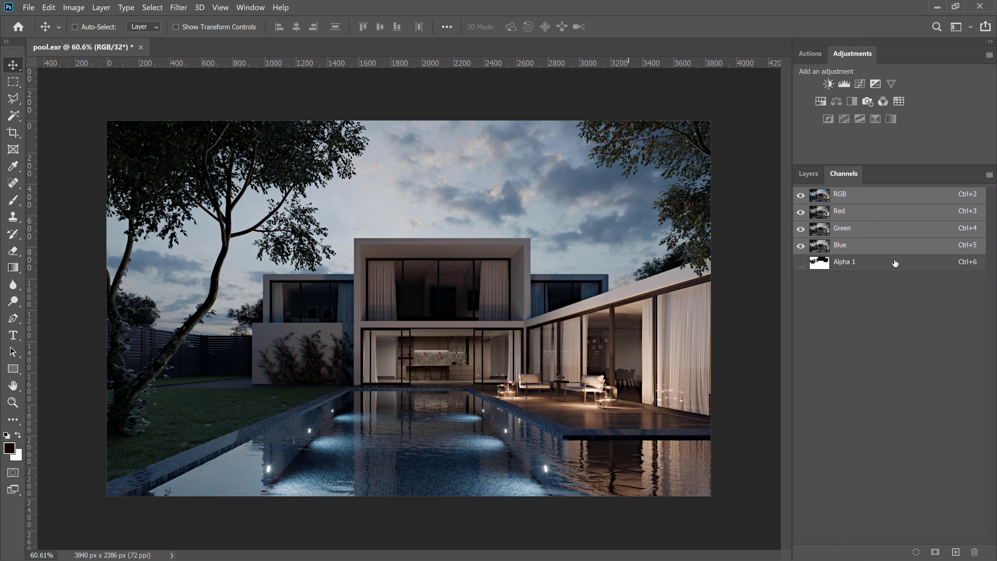
{"action": "left_click", "coordinate": [821, 268]}
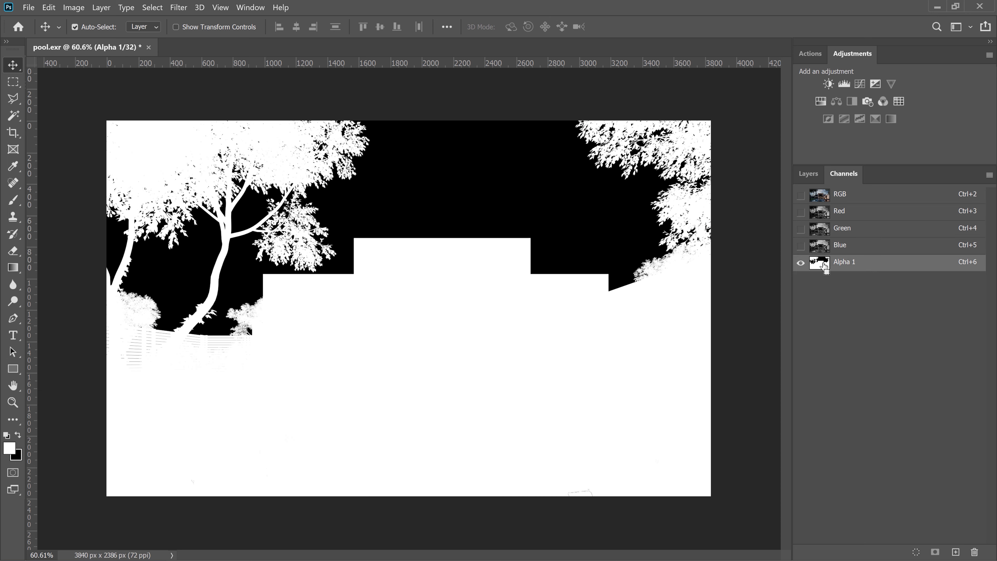
{"action": "left_click", "coordinate": [824, 268], "text": "ctrl"}
{"action": "key", "text": "ctrl+2"}
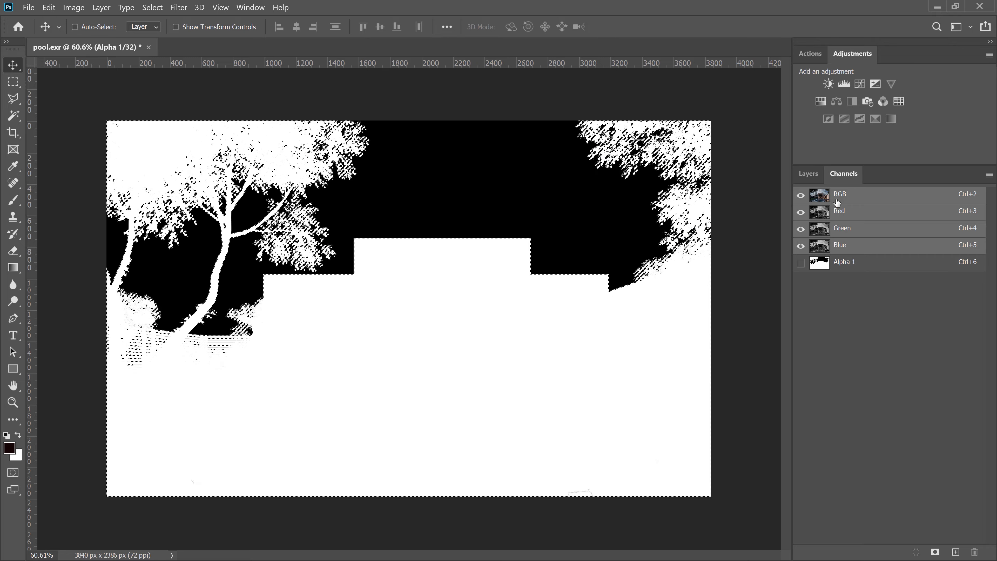
{"action": "left_click", "coordinate": [809, 173]}
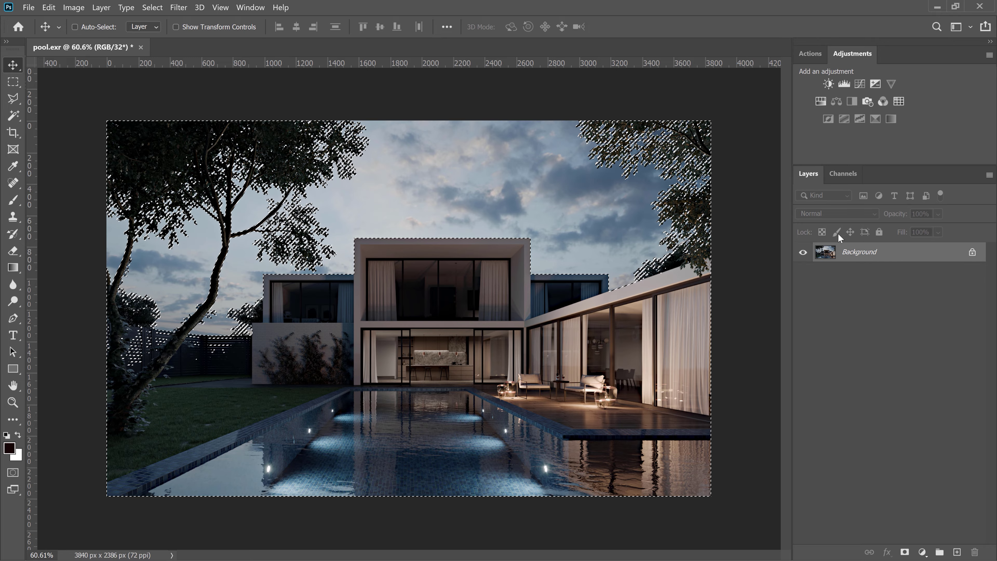
{"action": "left_click", "coordinate": [905, 552]}
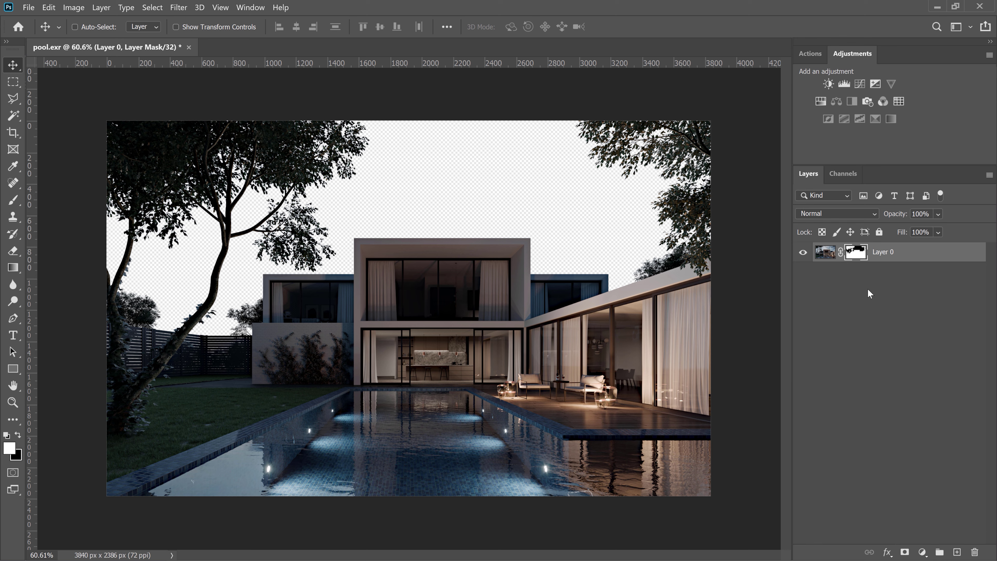
{"action": "left_click", "coordinate": [859, 255], "text": "shift"}
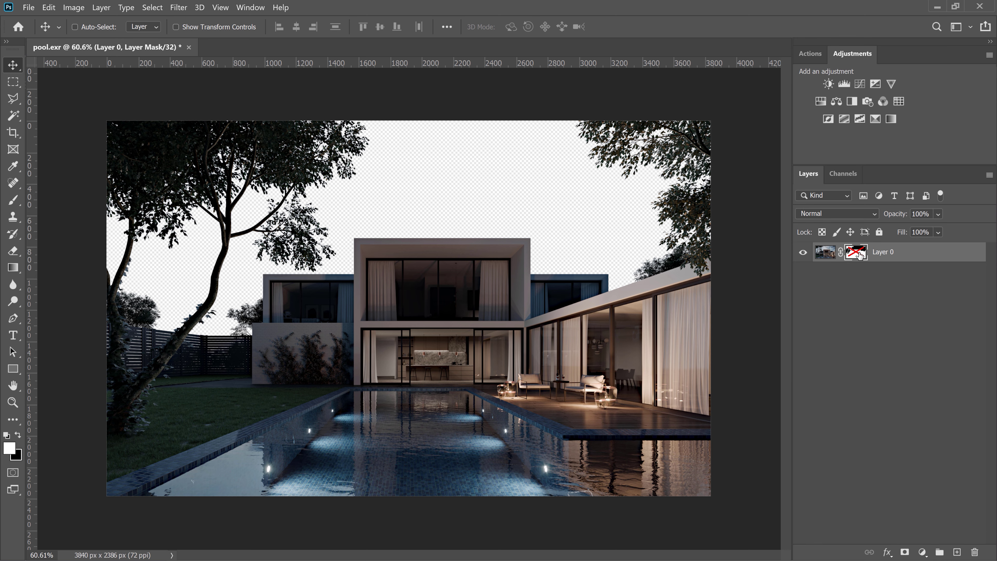
{"action": "left_click", "coordinate": [858, 255], "text": "shift"}
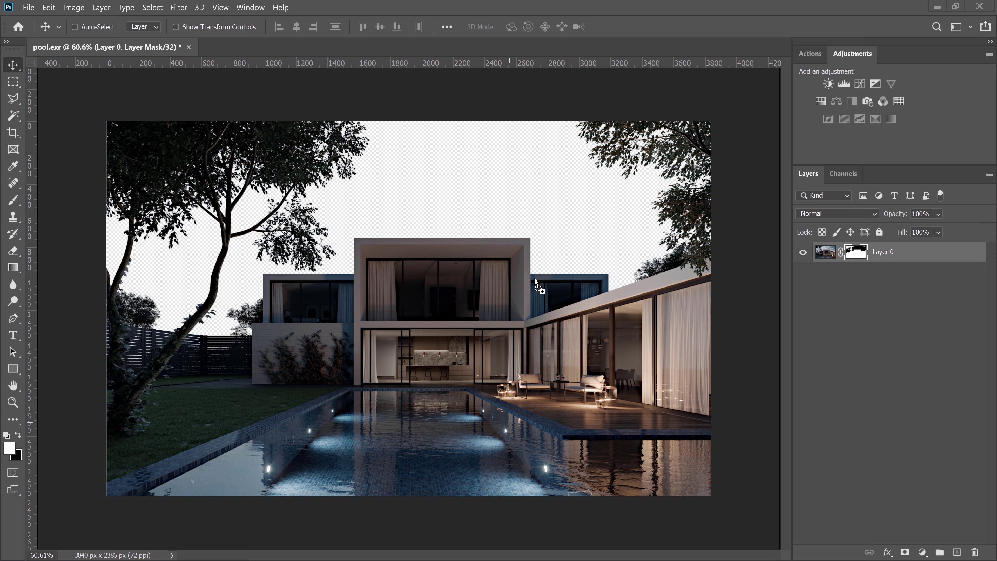
{"action": "left_click_drag", "start_coordinate": [535, 277], "coordinate": [519, 280]}
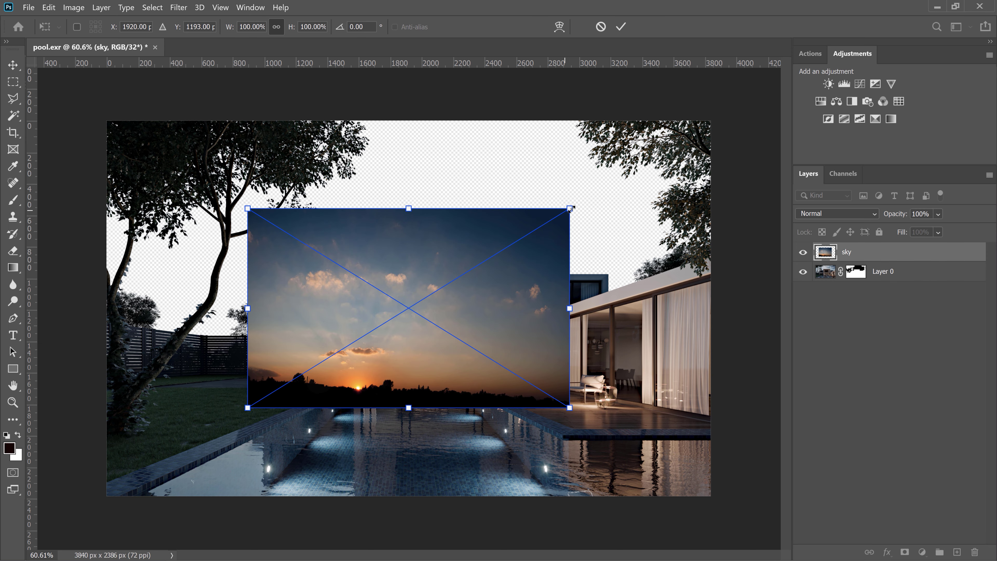
- Scale the sunset sky image to about 190%, commit it, and shift it right
{"action": "left_click_drag", "start_coordinate": [569, 209], "coordinate": [739, 152]}
{"action": "key", "text": "Return"}
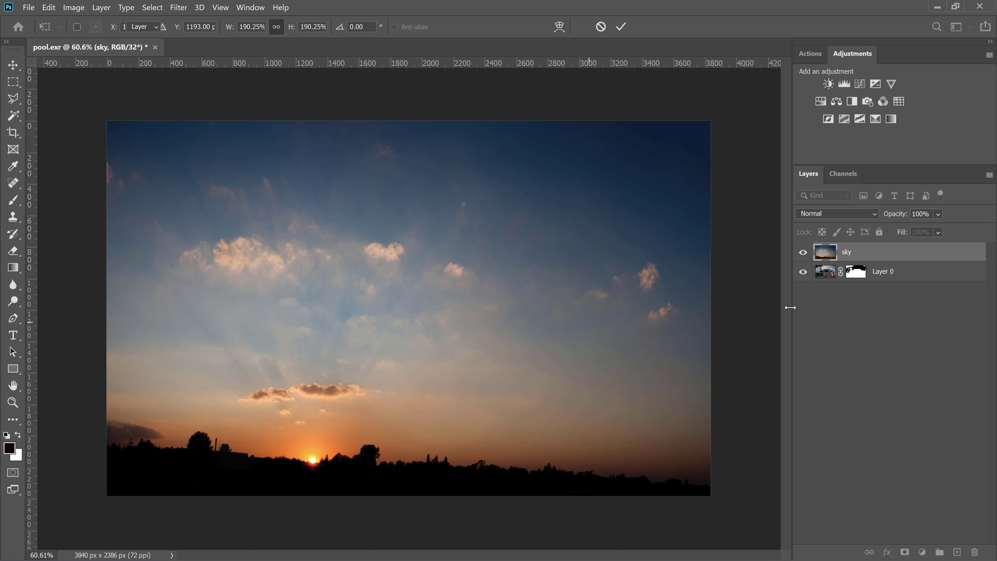
{"action": "left_click_drag", "start_coordinate": [438, 352], "coordinate": [554, 351]}
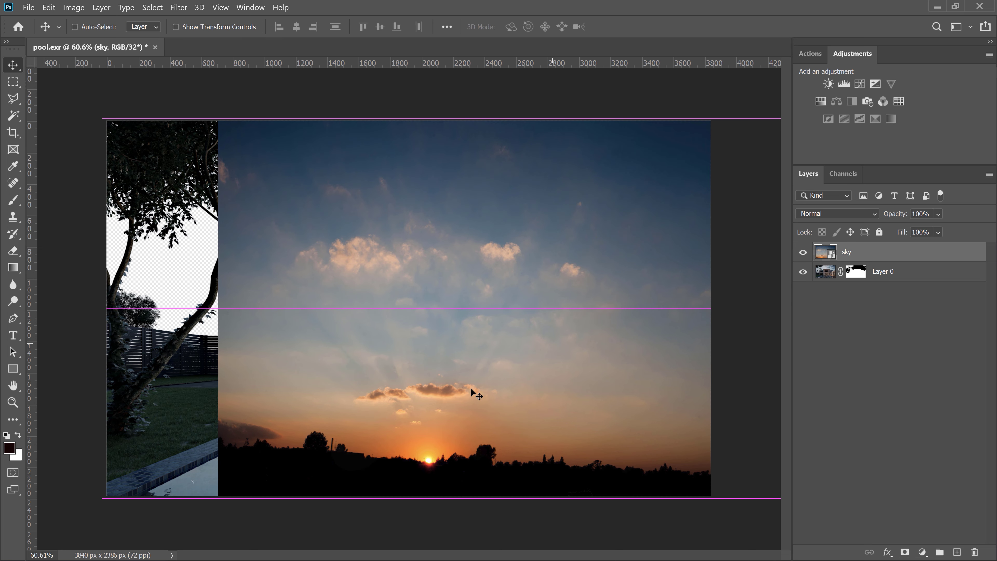
- Position the sky against a ground-line guide and move the sky layer beneath the house render
{"action": "left_click_drag", "start_coordinate": [245, 67], "coordinate": [236, 357]}
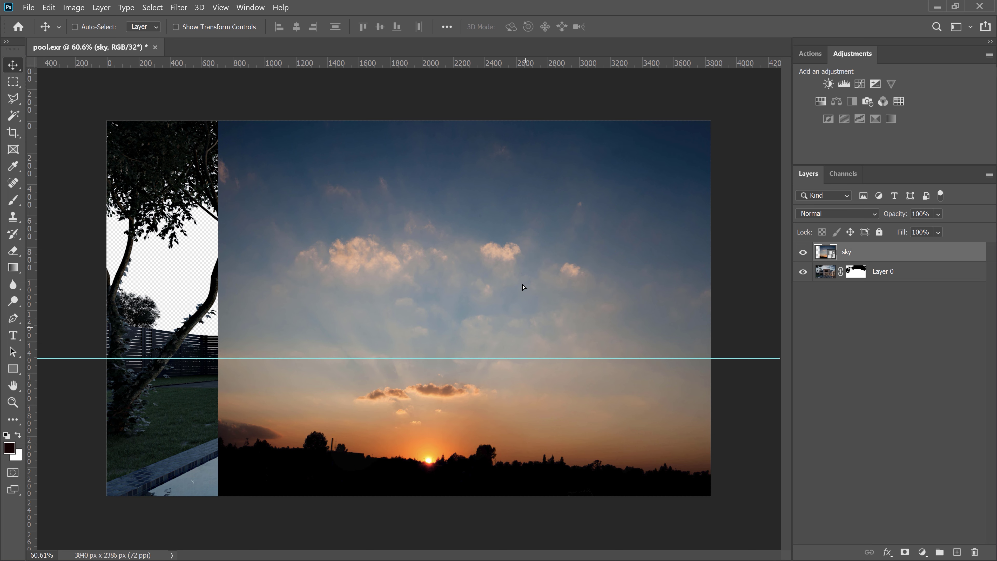
{"action": "left_click_drag", "start_coordinate": [529, 332], "coordinate": [540, 214]}
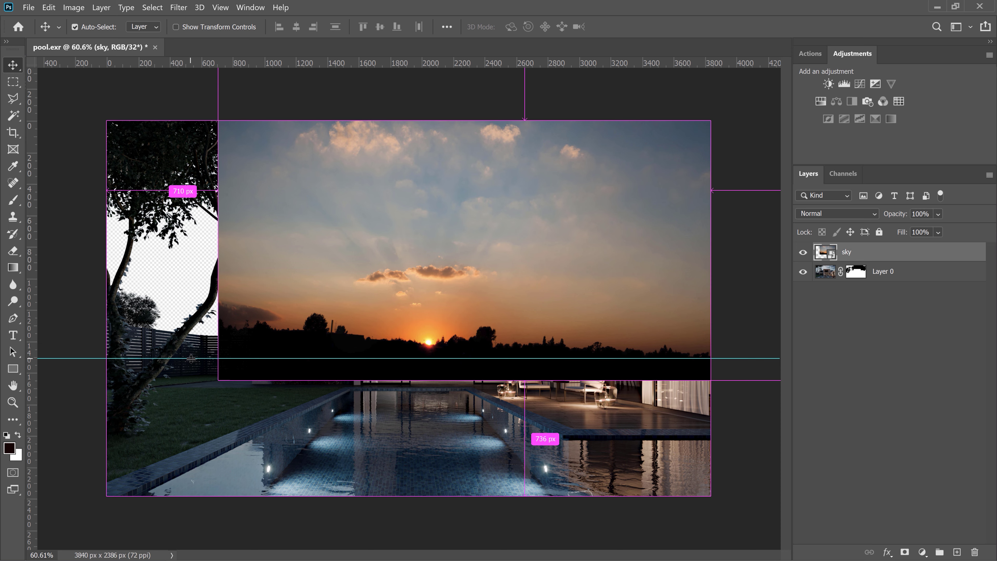
{"action": "key", "text": "ctrl+semicolon"}
{"action": "left_click_drag", "start_coordinate": [449, 286], "coordinate": [333, 286]}
{"action": "left_click_drag", "start_coordinate": [850, 304], "coordinate": [845, 319]}
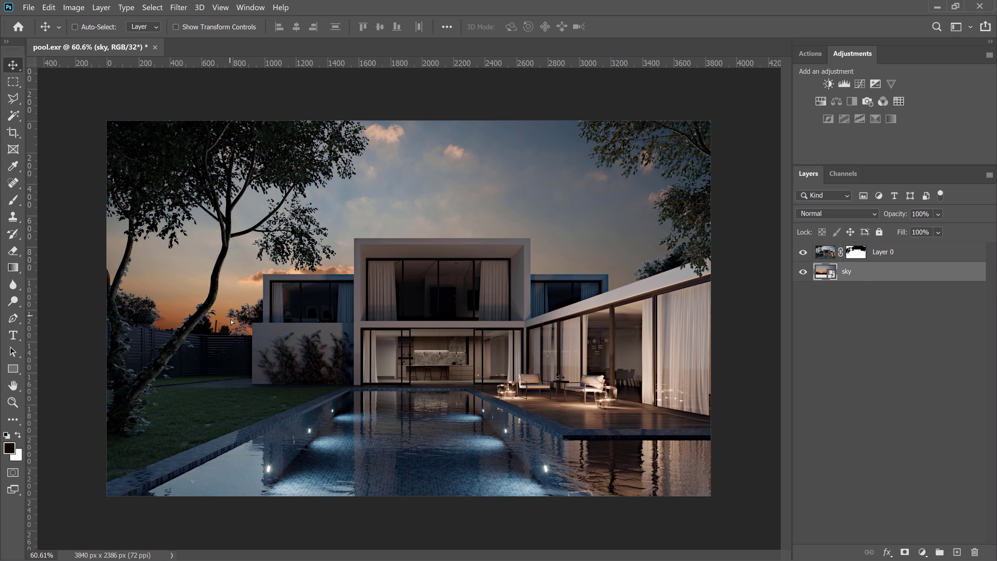
{"action": "left_click_drag", "start_coordinate": [231, 322], "coordinate": [239, 334]}
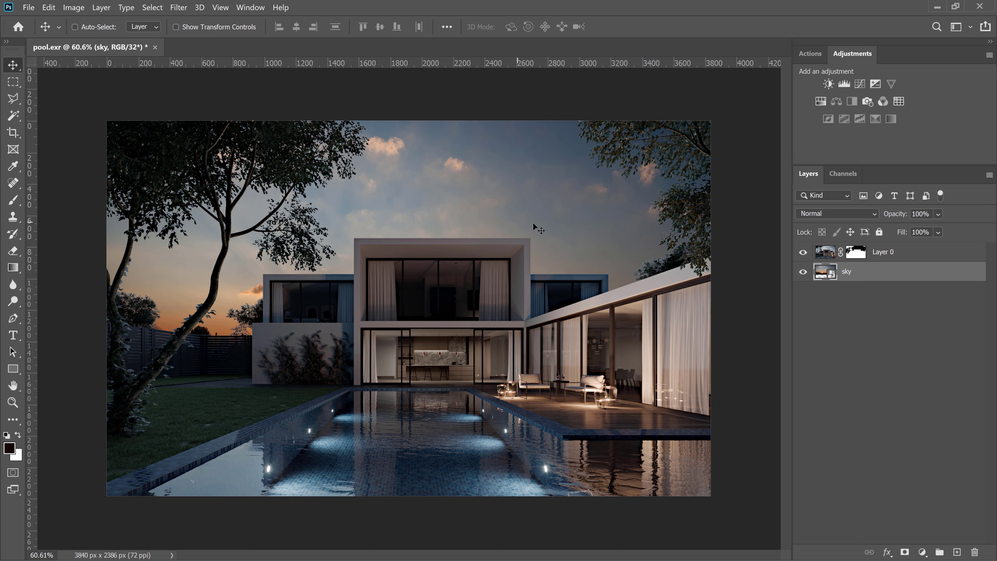
{"action": "scroll", "coordinate": [318, 245], "scroll_direction": "up", "scroll_amount": 3}
{"action": "scroll", "coordinate": [361, 272], "scroll_direction": "up", "scroll_amount": 8}
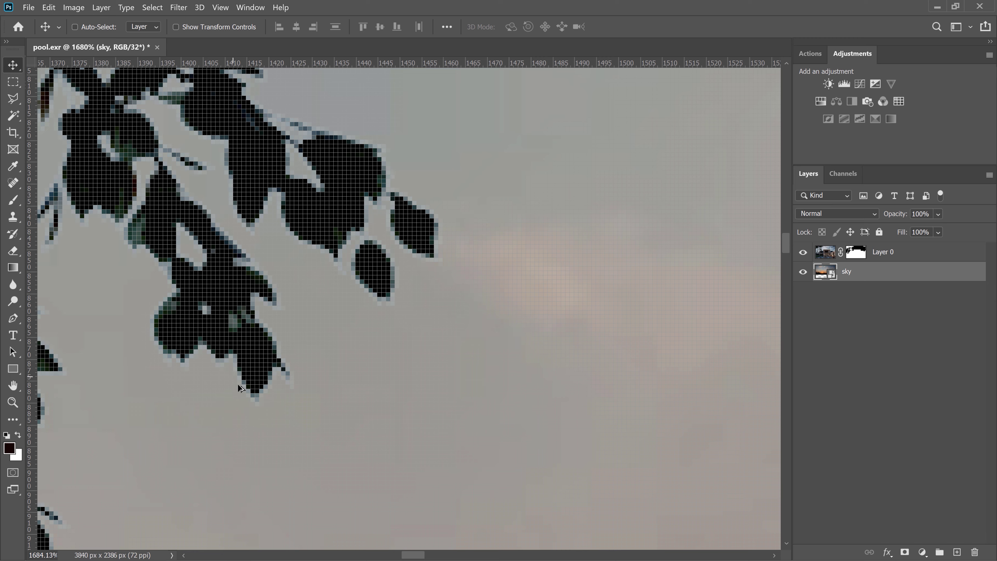
{"action": "scroll", "coordinate": [510, 303], "scroll_direction": "down", "scroll_amount": 6}
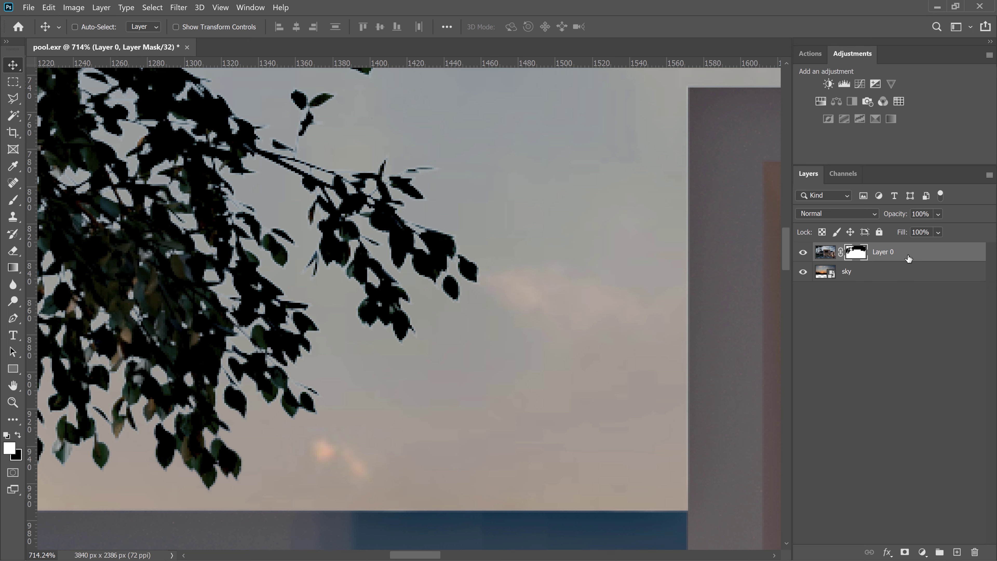
- Keep a hidden Layer 0 copy as backup and apply Layer 0's mask
{"action": "left_click_drag", "start_coordinate": [902, 256], "coordinate": [817, 276]}
{"action": "left_click", "coordinate": [804, 272]}
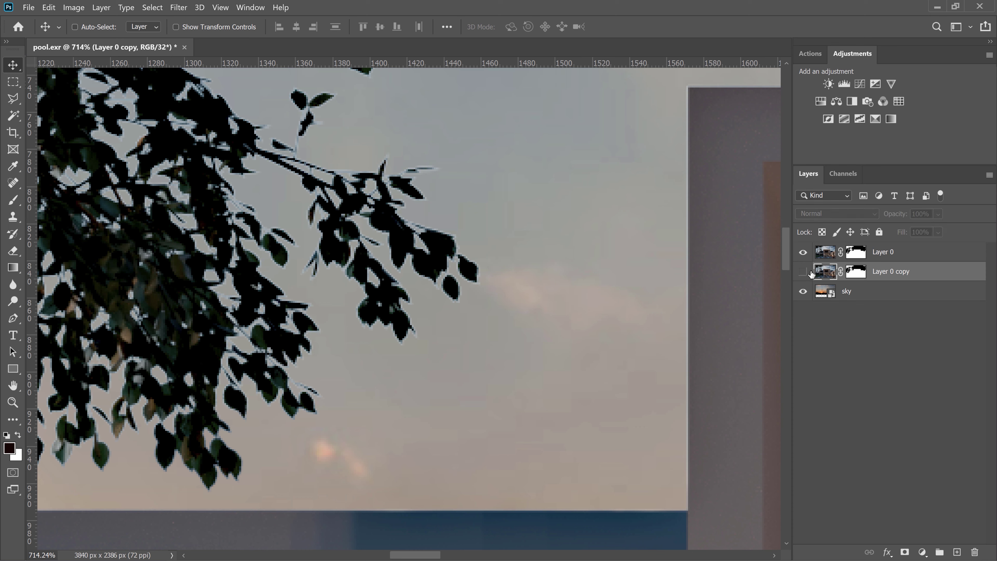
{"action": "right_click", "coordinate": [856, 252]}
{"action": "left_click", "coordinate": [870, 289]}
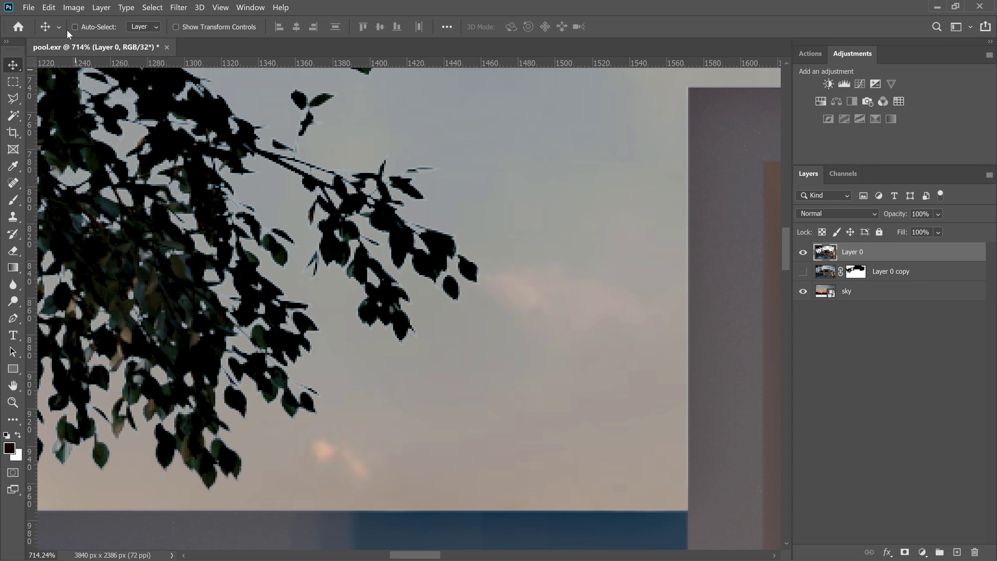
- Defringe Layer 0's edges with a width of 1 pixel
{"action": "left_click", "coordinate": [101, 12]}
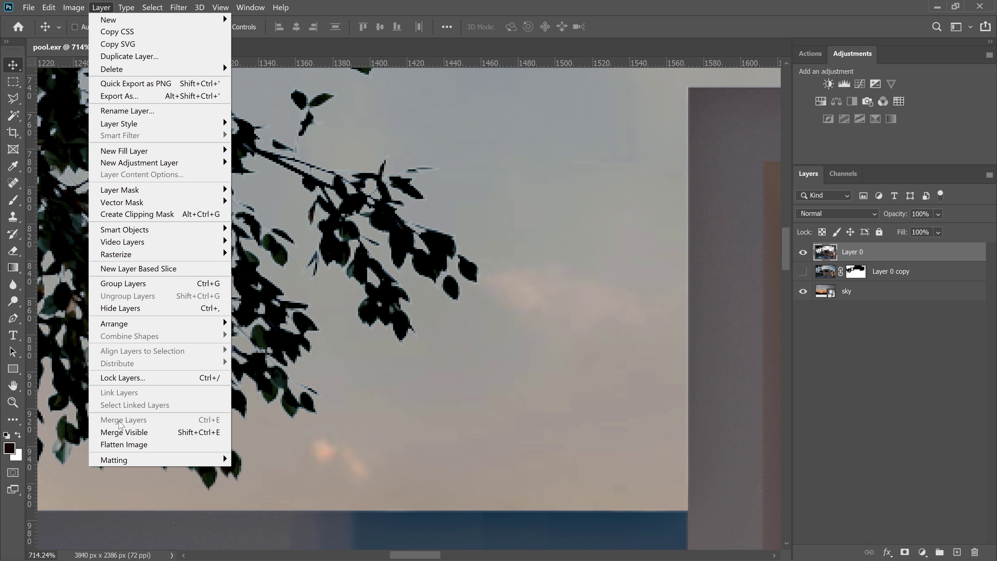
{"action": "mouse_move", "coordinate": [154, 461]}
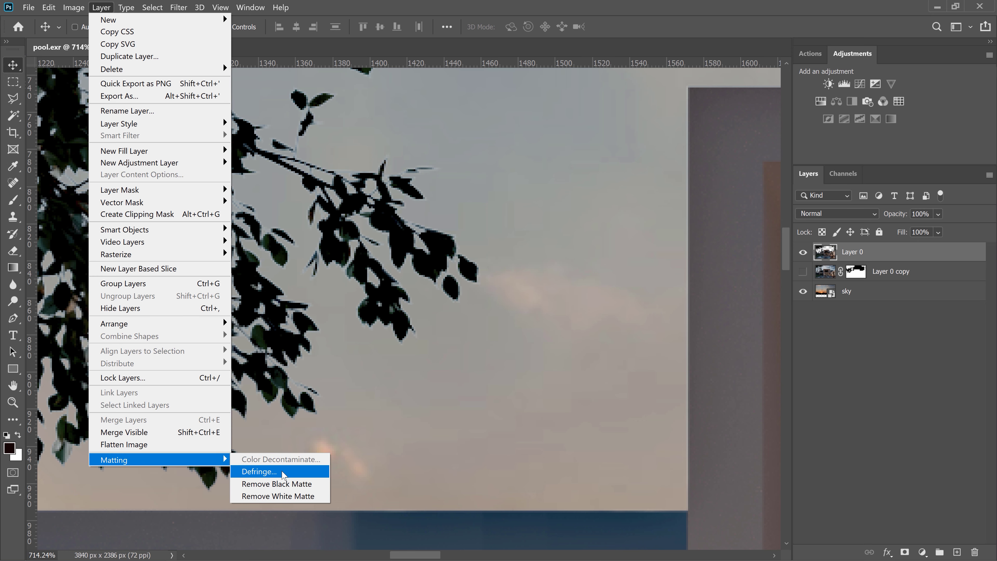
{"action": "left_click", "coordinate": [289, 473]}
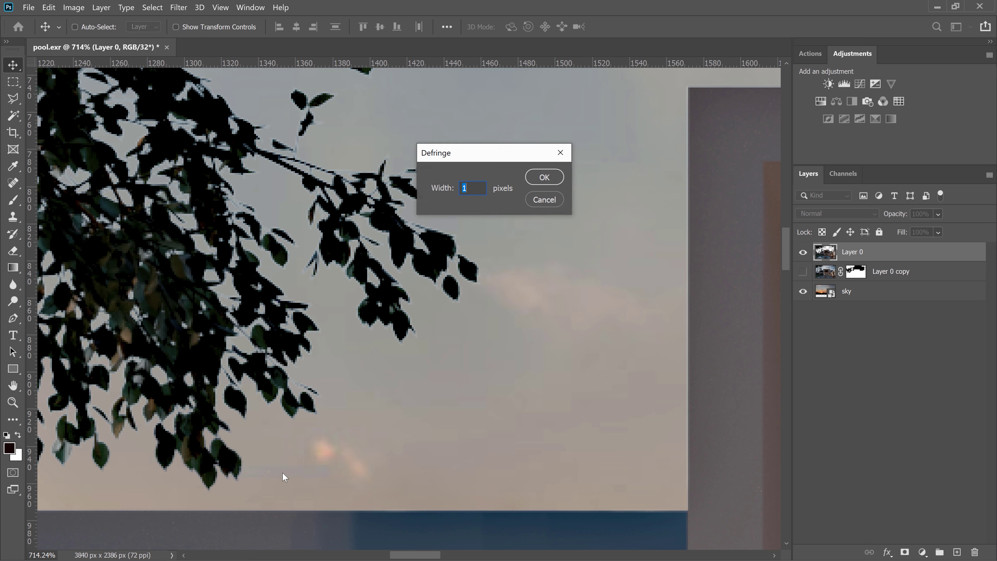
{"action": "left_click", "coordinate": [539, 177]}
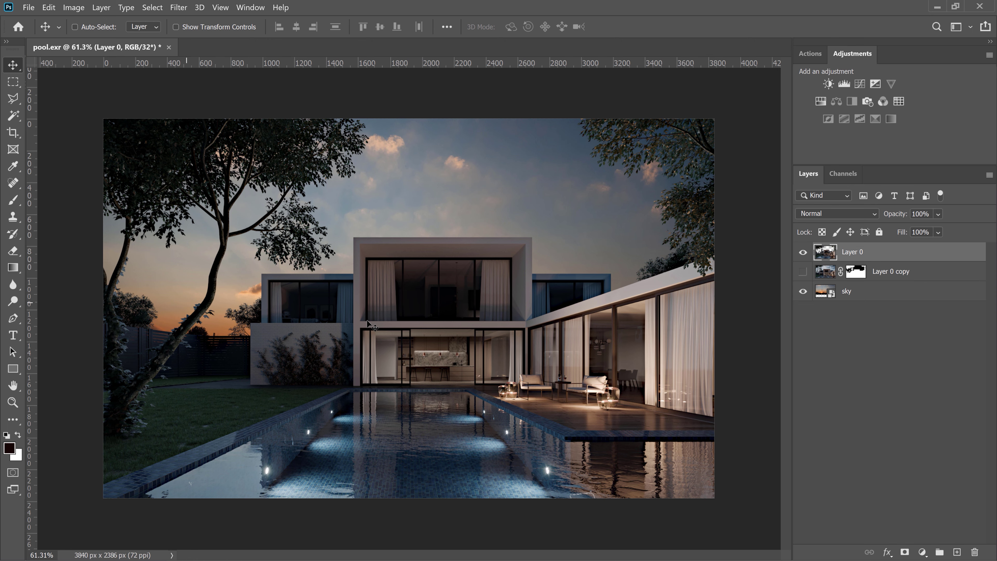
{"action": "left_click", "coordinate": [852, 295]}
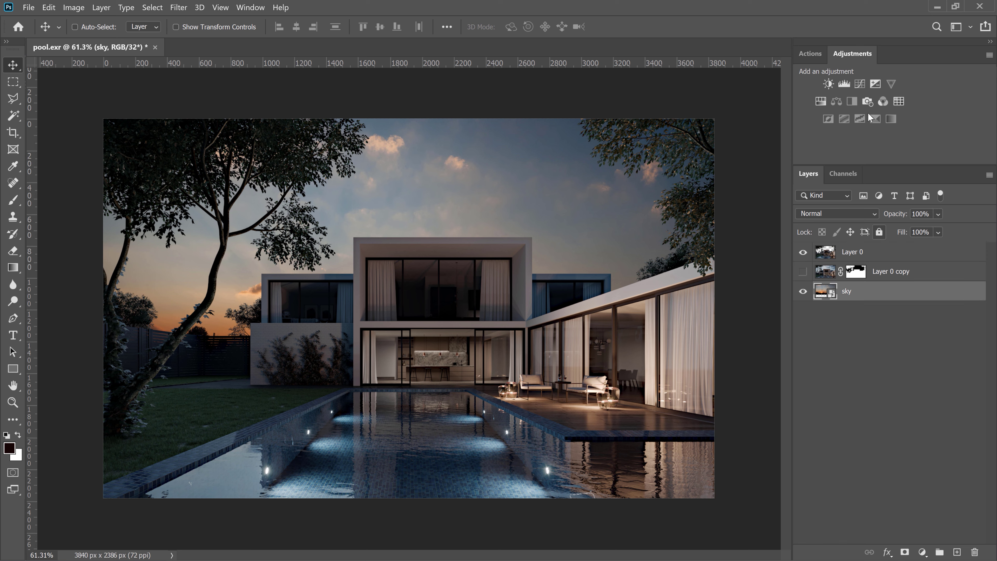
- Convert pool.exr to 16 bits per channel without merging the layers
{"action": "left_click", "coordinate": [74, 7]}
{"action": "mouse_move", "coordinate": [157, 19]}
{"action": "left_click", "coordinate": [250, 132]}
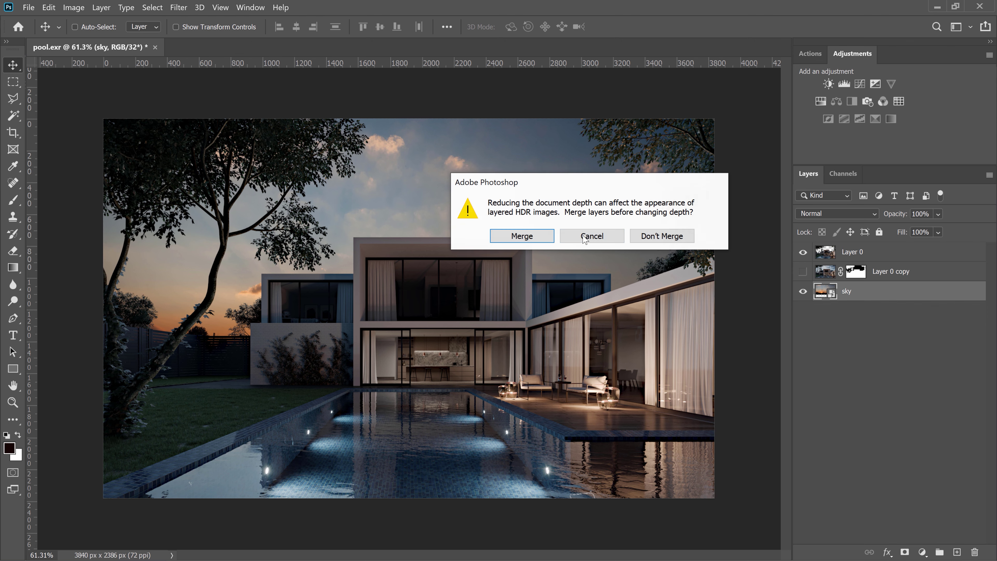
{"action": "left_click", "coordinate": [661, 236]}
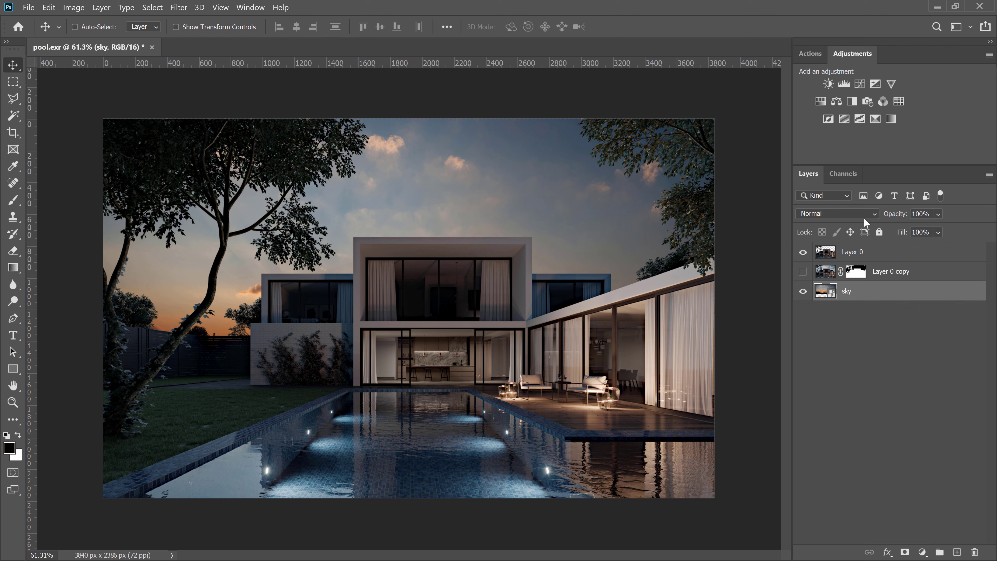
- Add a Curves 1 adjustment above the sky, raising the curve to brighten it
{"action": "left_click", "coordinate": [860, 84]}
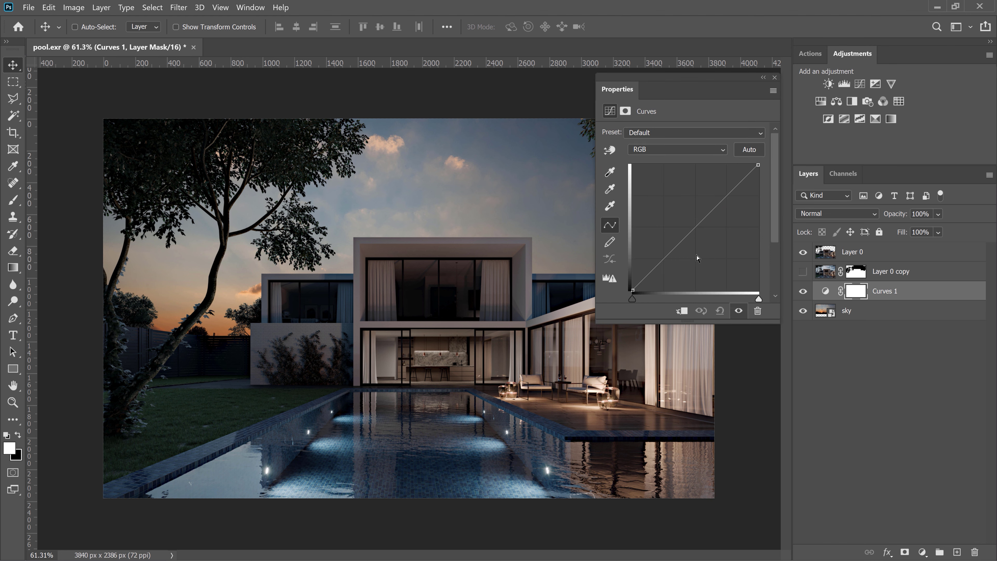
{"action": "left_click", "coordinate": [688, 235]}
{"action": "left_click_drag", "start_coordinate": [689, 235], "coordinate": [689, 222]}
{"action": "left_click", "coordinate": [775, 78]}
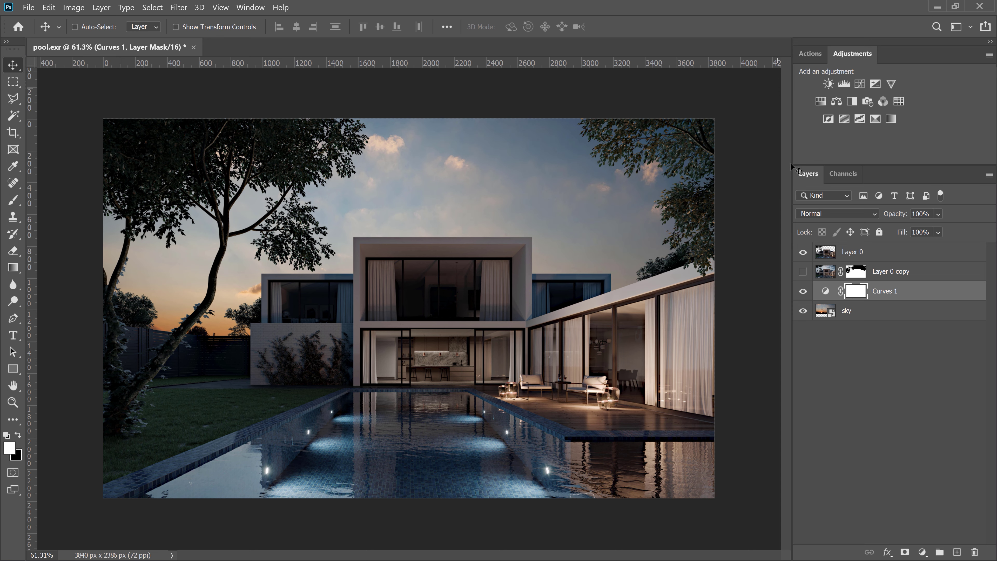
{"action": "left_click", "coordinate": [803, 292]}
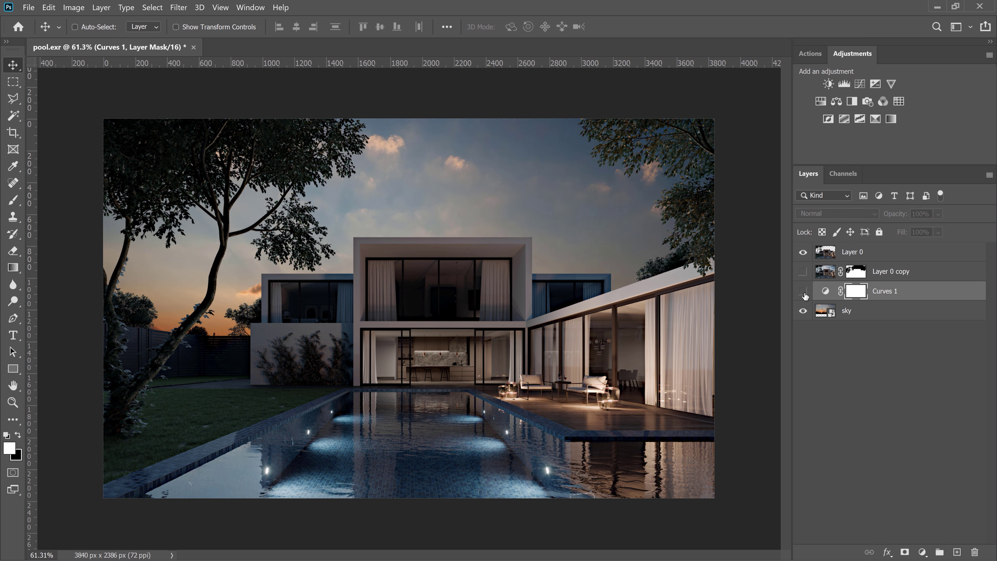
{"action": "left_click", "coordinate": [803, 292]}
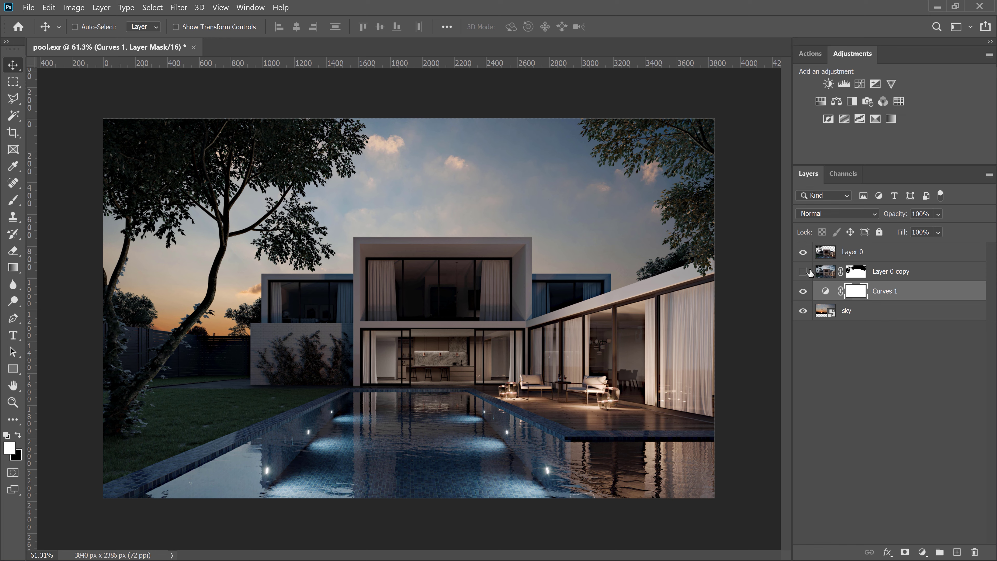
- Move Layer 0 copy to the top, delete its mask, compare, then delete it
{"action": "left_click_drag", "start_coordinate": [823, 271], "coordinate": [829, 252]}
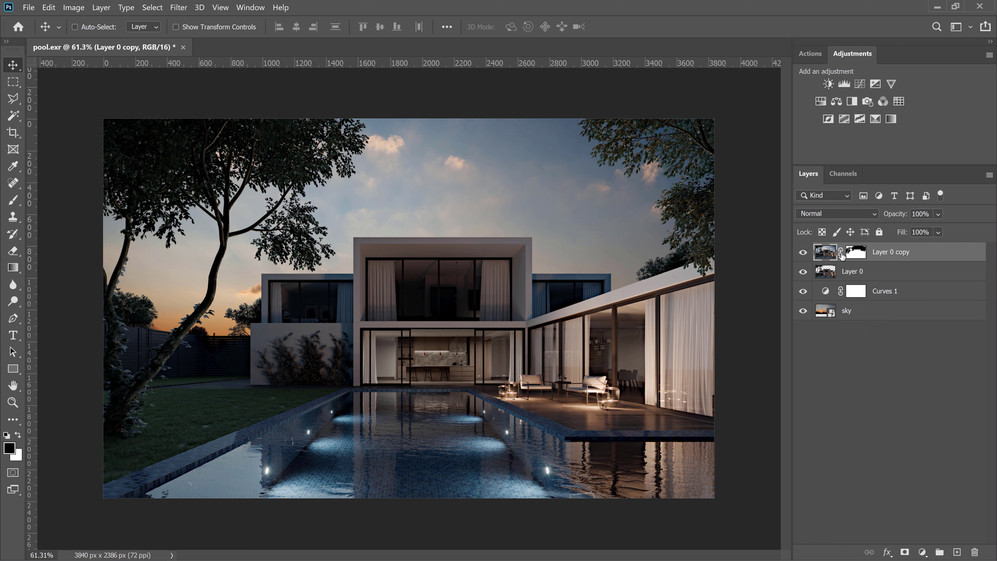
{"action": "right_click", "coordinate": [854, 255]}
{"action": "left_click", "coordinate": [902, 276]}
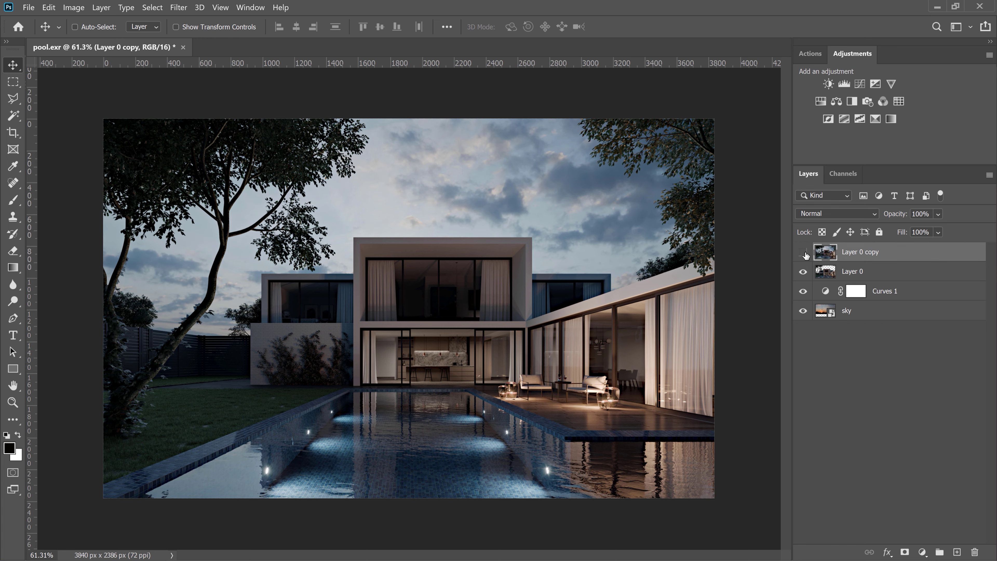
{"action": "left_click", "coordinate": [804, 253]}
{"action": "left_click", "coordinate": [804, 252]}
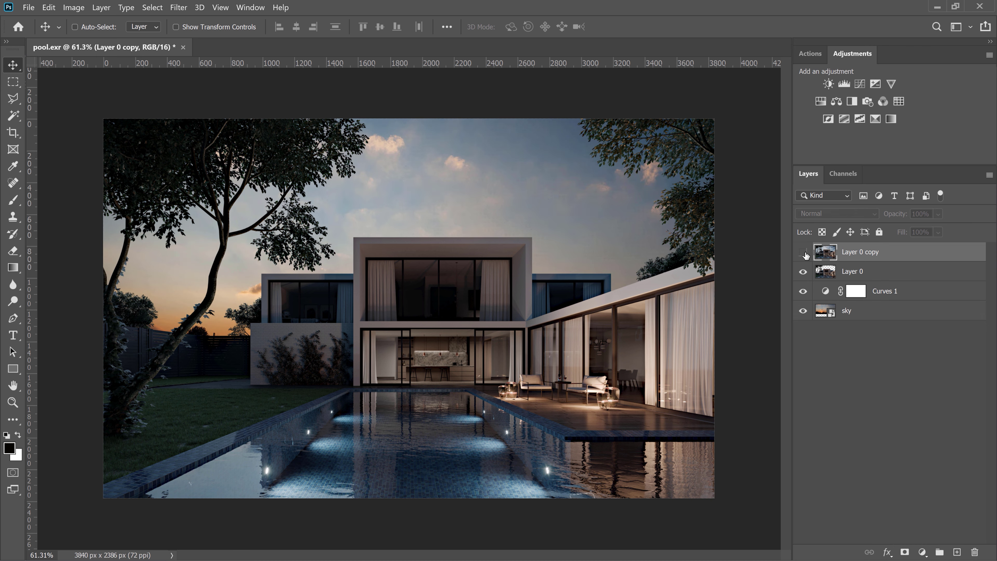
{"action": "left_click", "coordinate": [803, 253]}
{"action": "key", "text": "Delete"}
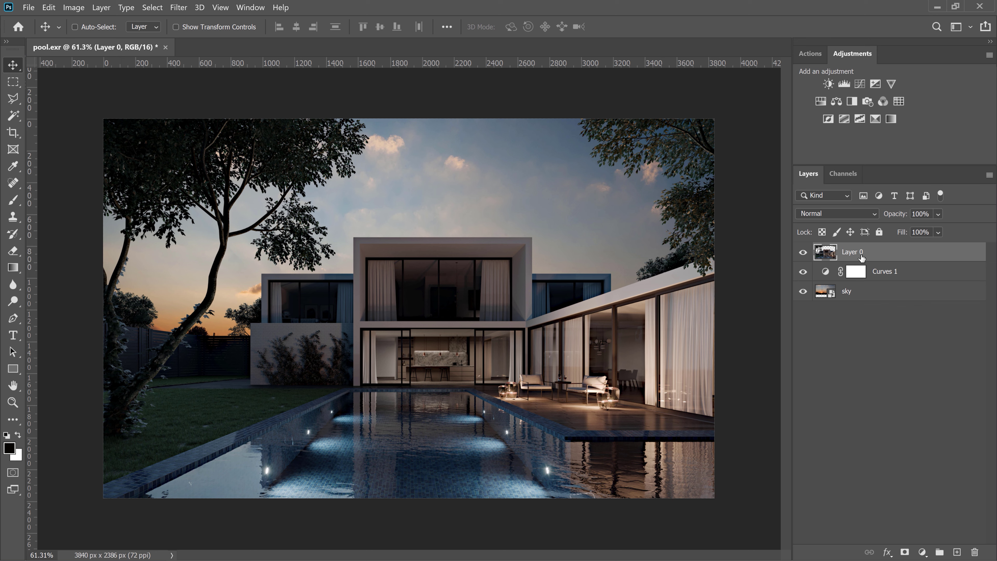
- Add a Curves 2 adjustment clipped to Layer 0, bending its Red and Blue channel curves
{"action": "left_click", "coordinate": [860, 83]}
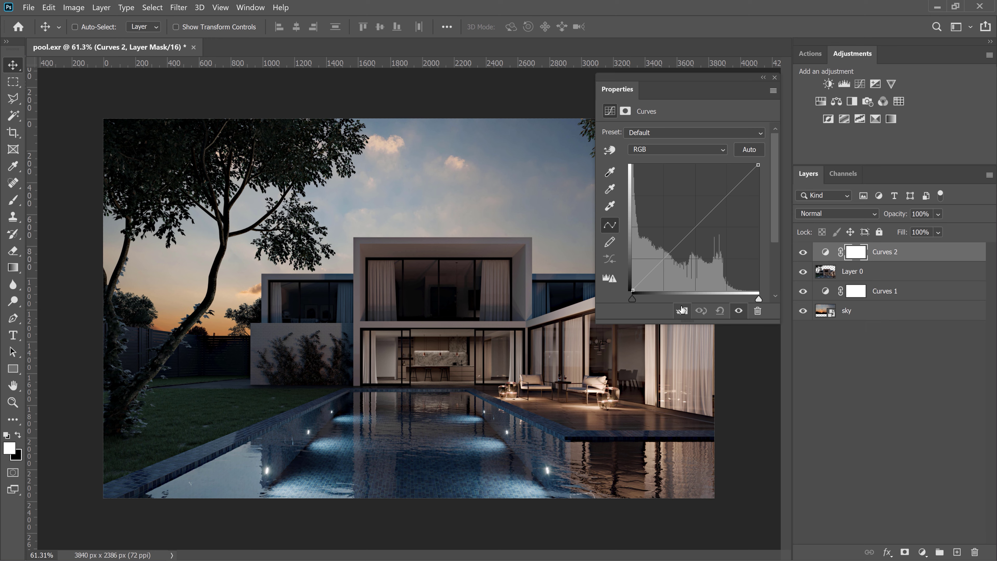
{"action": "left_click", "coordinate": [682, 311]}
{"action": "left_click", "coordinate": [676, 151]}
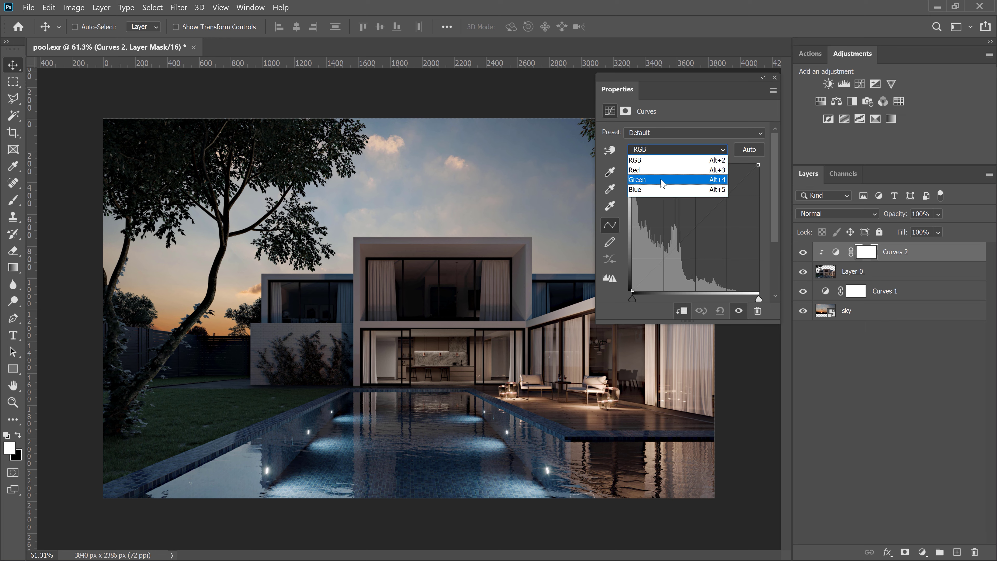
{"action": "left_click", "coordinate": [663, 170]}
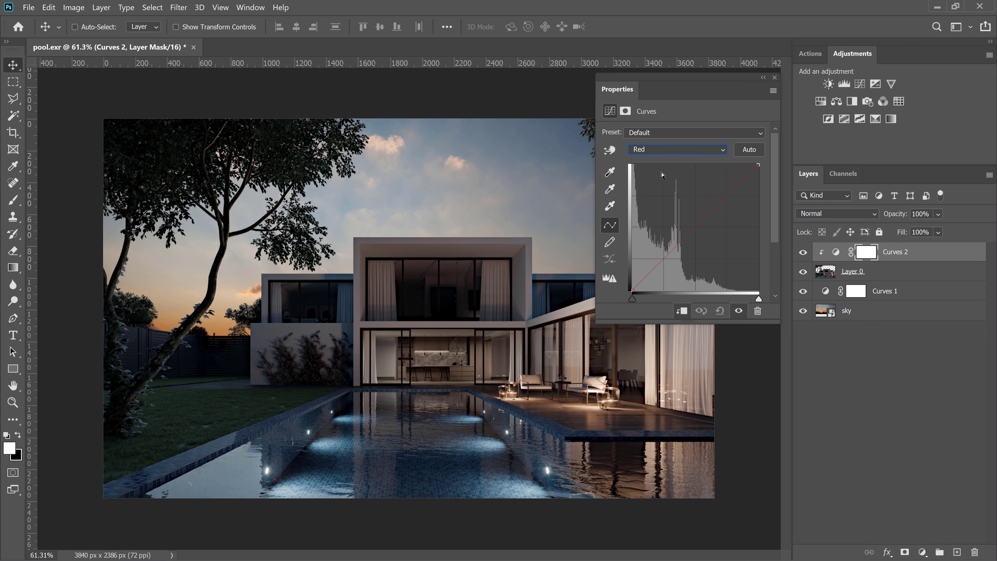
{"action": "left_click", "coordinate": [697, 224]}
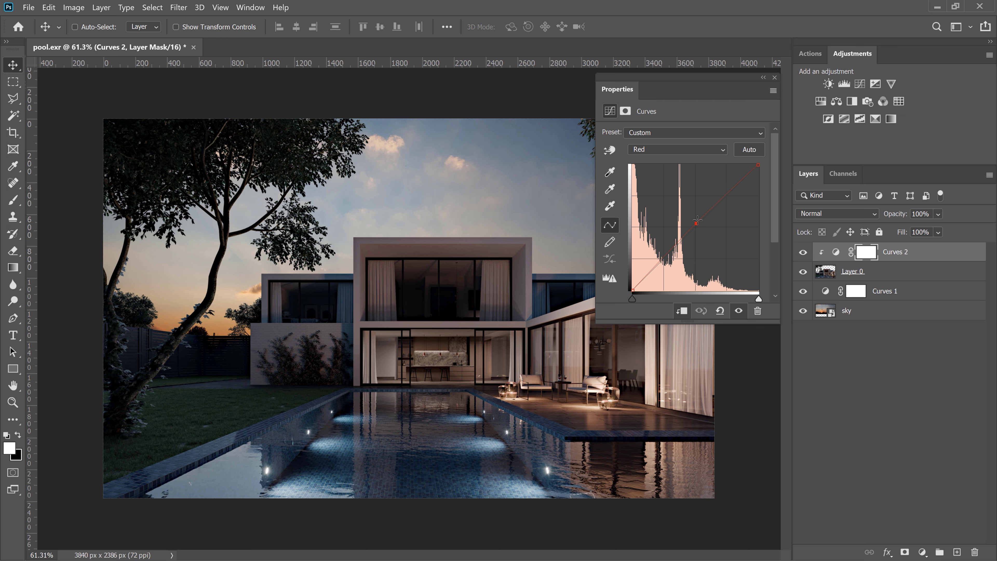
{"action": "left_click", "coordinate": [691, 150]}
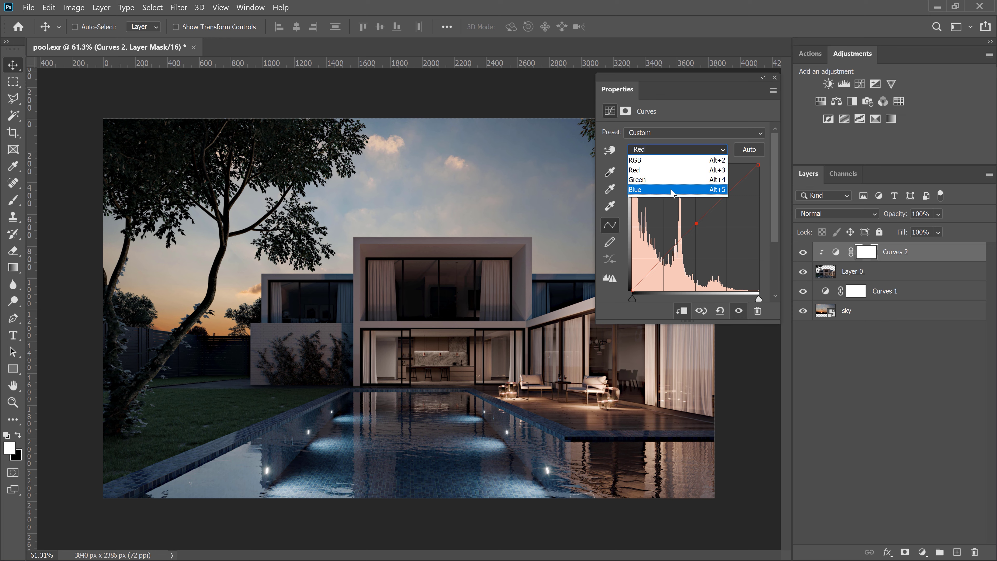
{"action": "left_click", "coordinate": [683, 192]}
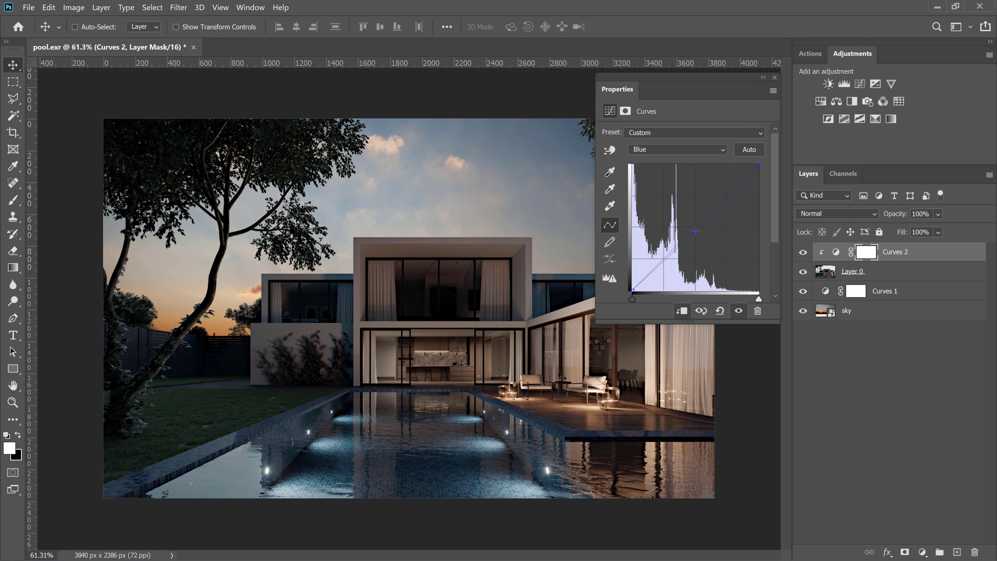
{"action": "left_click", "coordinate": [803, 255]}
{"action": "left_click", "coordinate": [805, 253]}
{"action": "left_click", "coordinate": [775, 78]}
{"action": "scroll", "coordinate": [761, 319], "scroll_direction": "down", "scroll_amount": 1}
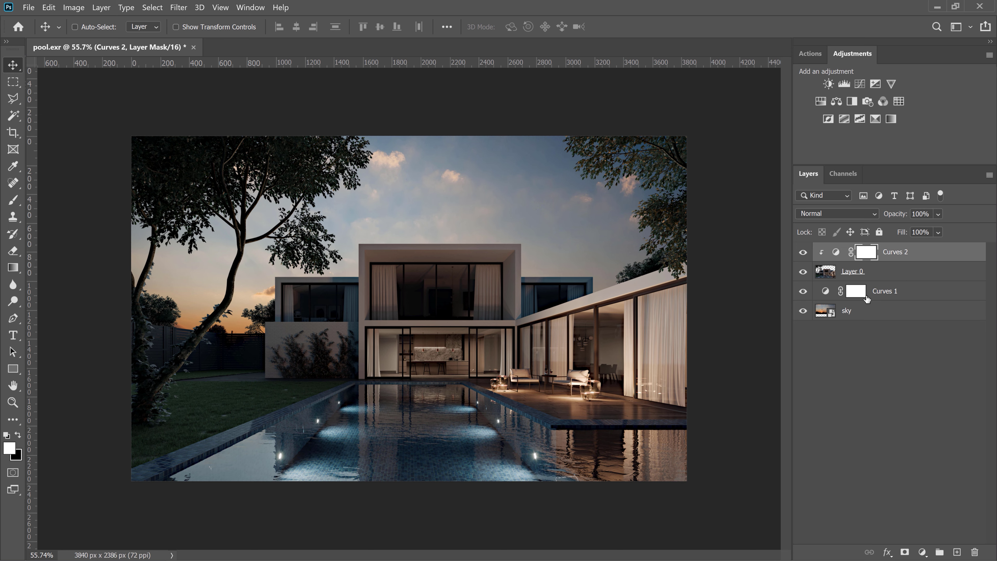
- Duplicate all four layers from Curves 2 to sky and merge the copies into one layer
{"action": "left_click", "coordinate": [874, 313], "text": "shift"}
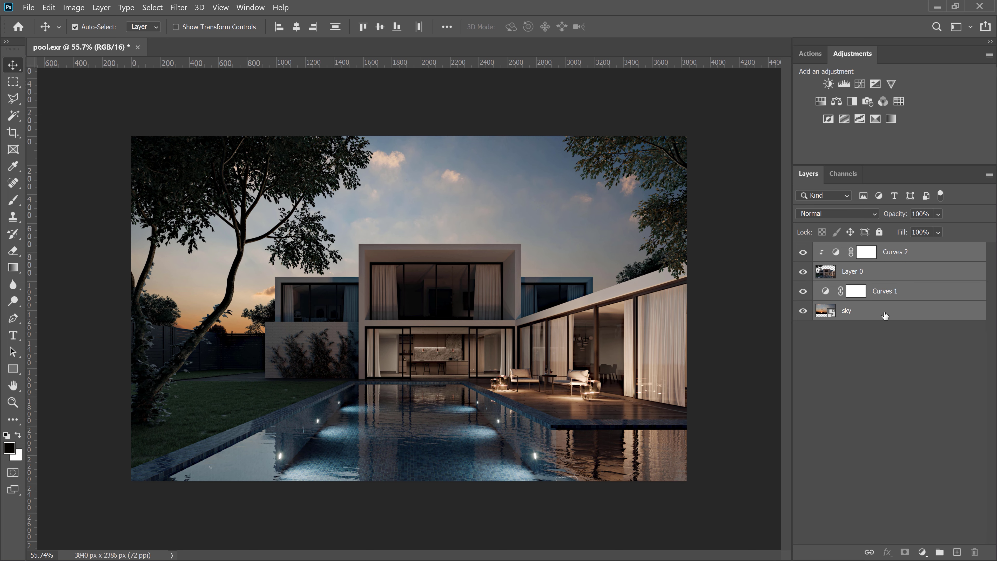
{"action": "key", "text": "ctrl+j"}
{"action": "key", "text": "ctrl+e"}
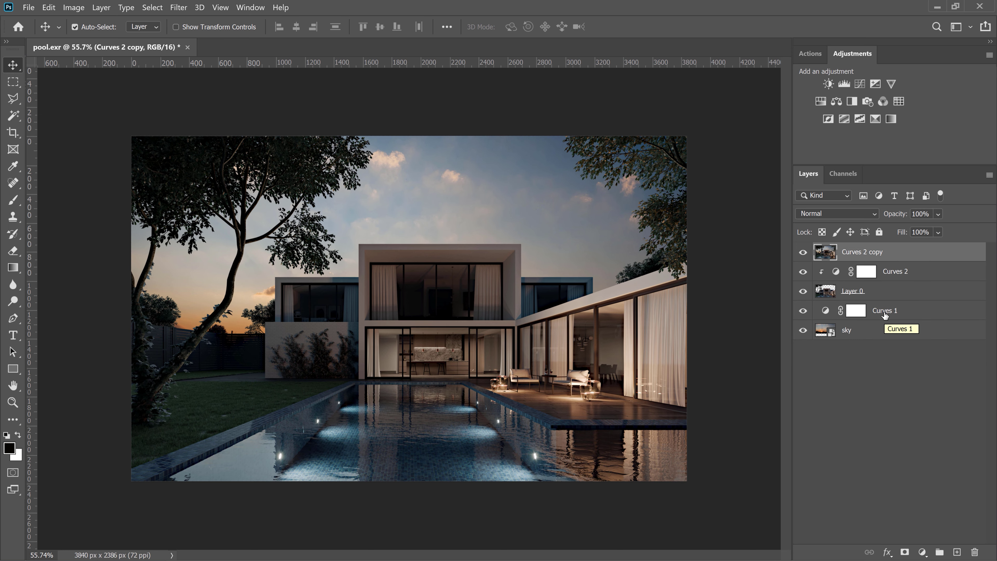
{"action": "key", "text": "alt+bracketleft"}
- Group the original layers into Group 1 and convert Curves 2 copy to a smart object
{"action": "left_click", "coordinate": [886, 330], "text": "shift"}
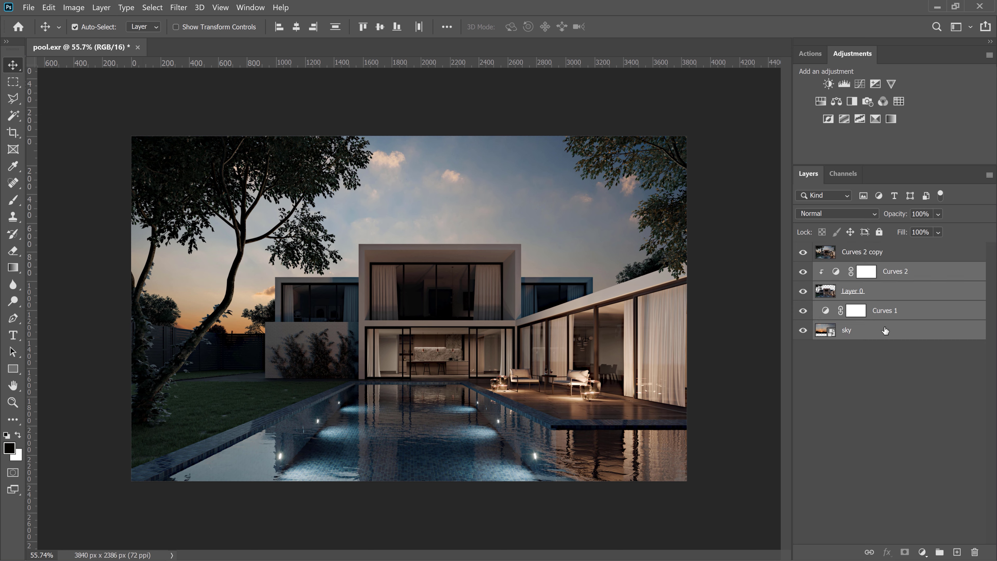
{"action": "key", "text": "ctrl+g"}
{"action": "left_click", "coordinate": [863, 254]}
{"action": "right_click", "coordinate": [863, 253]}
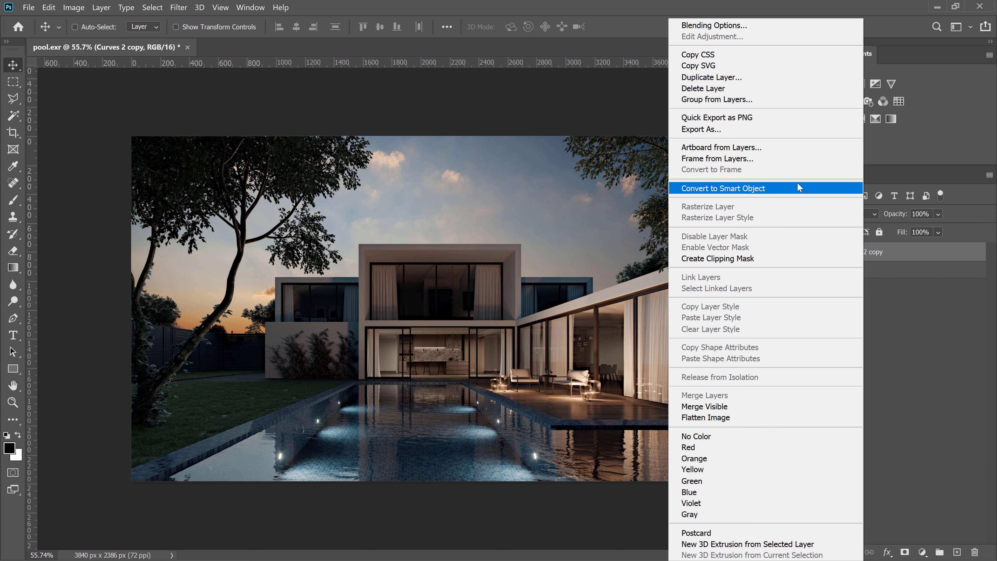
{"action": "left_click", "coordinate": [723, 188]}
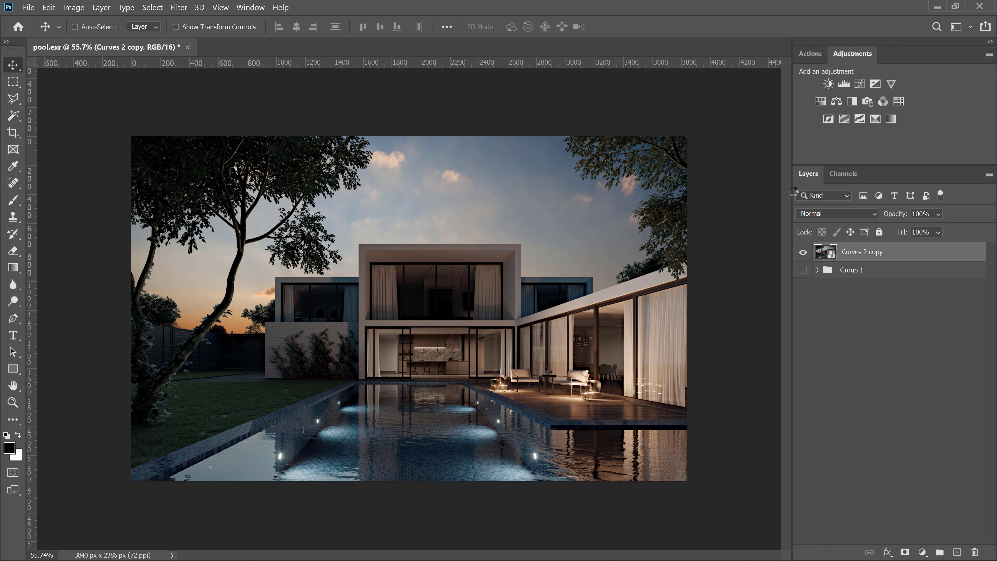
- Sharpen Curves 2 copy with Unsharp Mask at Amount 20% and Radius 80 pixels, comparing the preview
{"action": "left_click", "coordinate": [178, 7]}
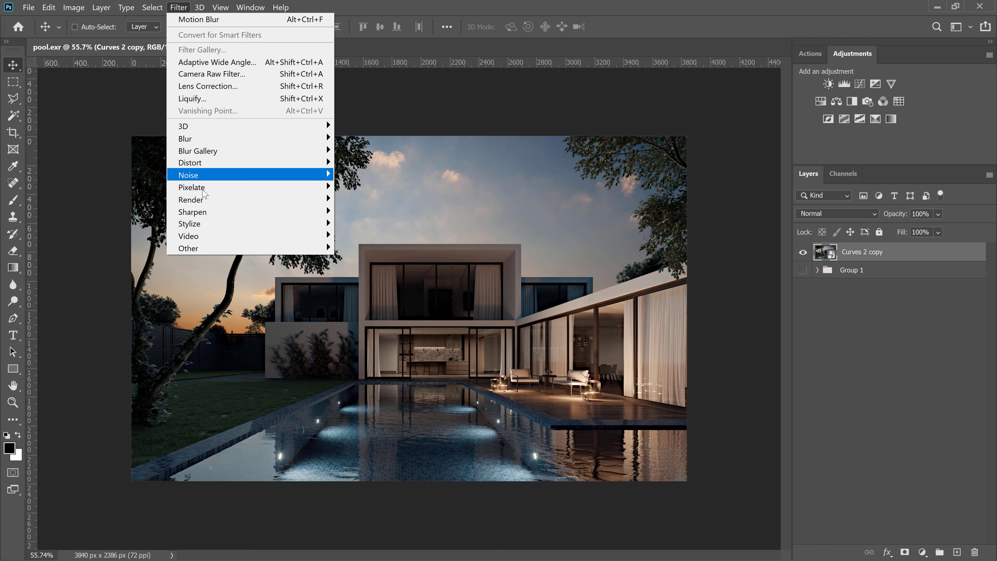
{"action": "mouse_move", "coordinate": [207, 214]}
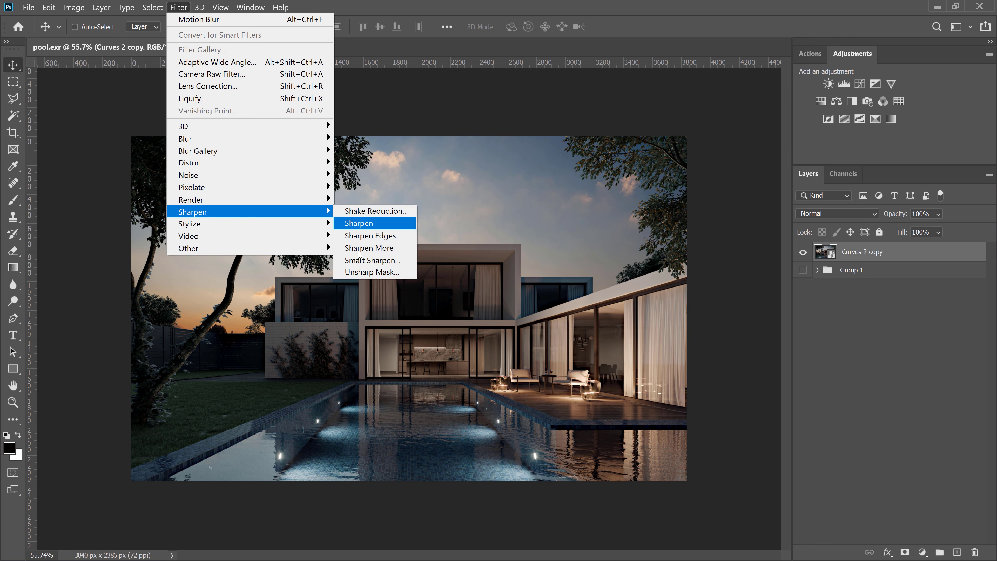
{"action": "left_click", "coordinate": [364, 272]}
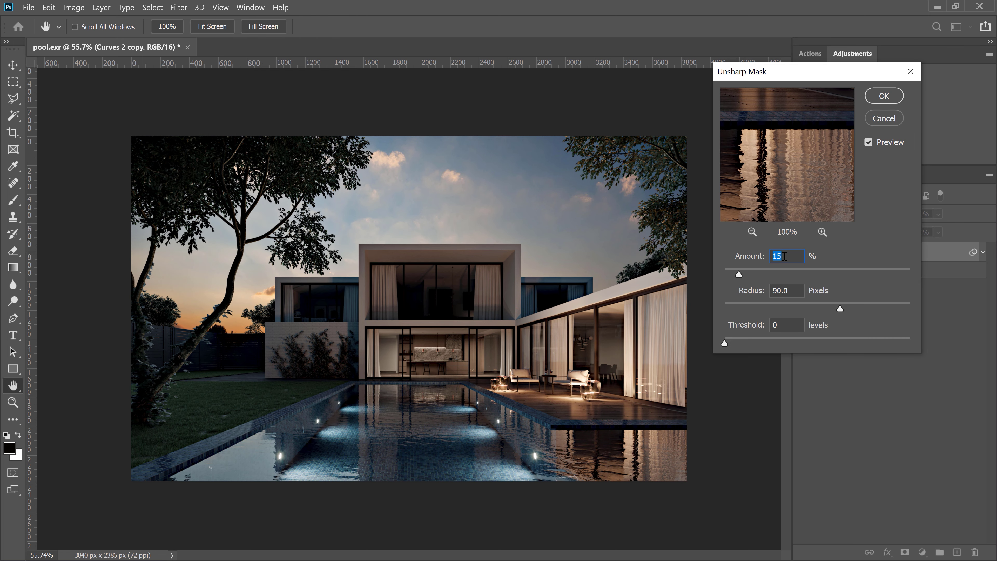
{"action": "type", "text": "1"}
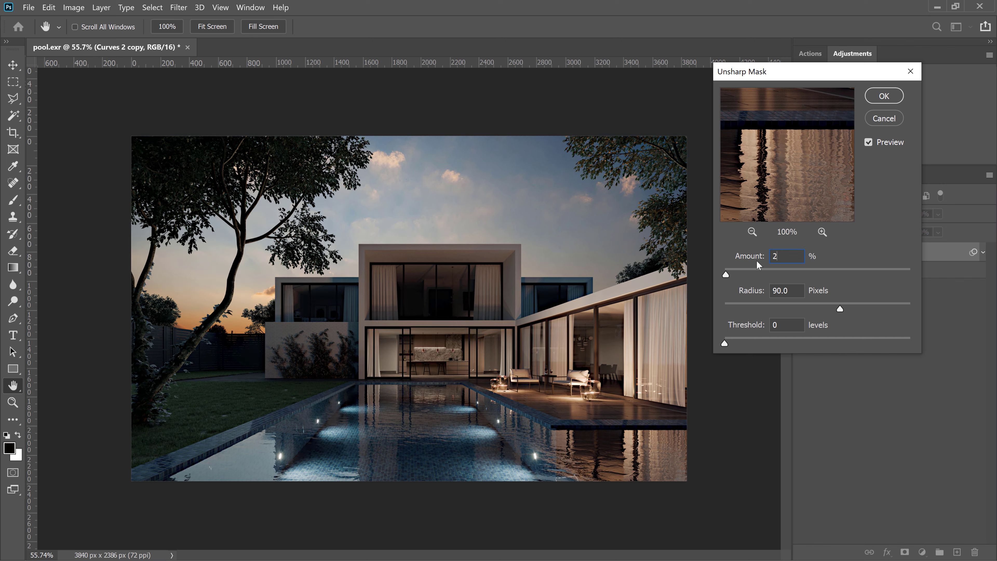
{"action": "type", "text": "0"}
{"action": "key", "text": "Tab"}
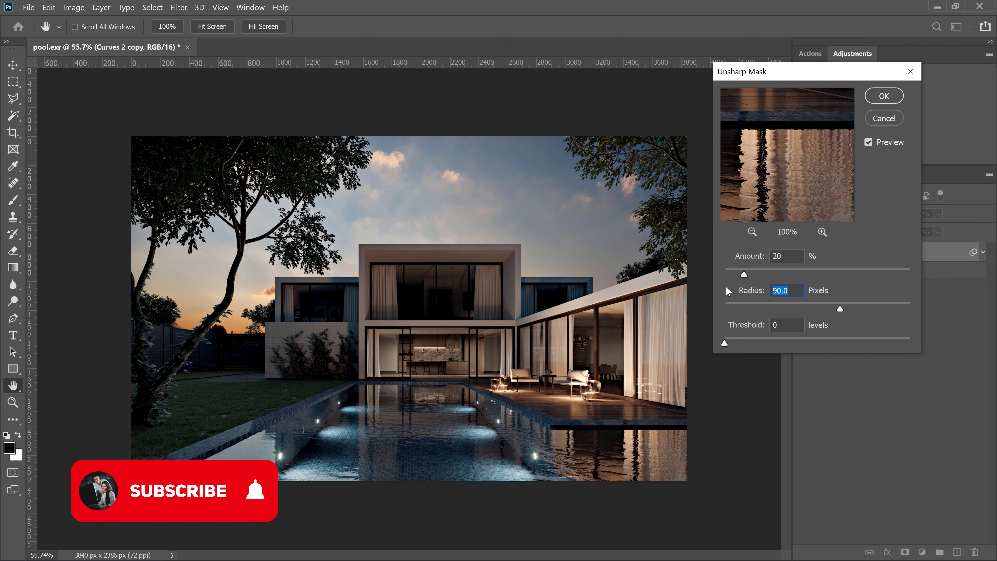
{"action": "type", "text": "80"}
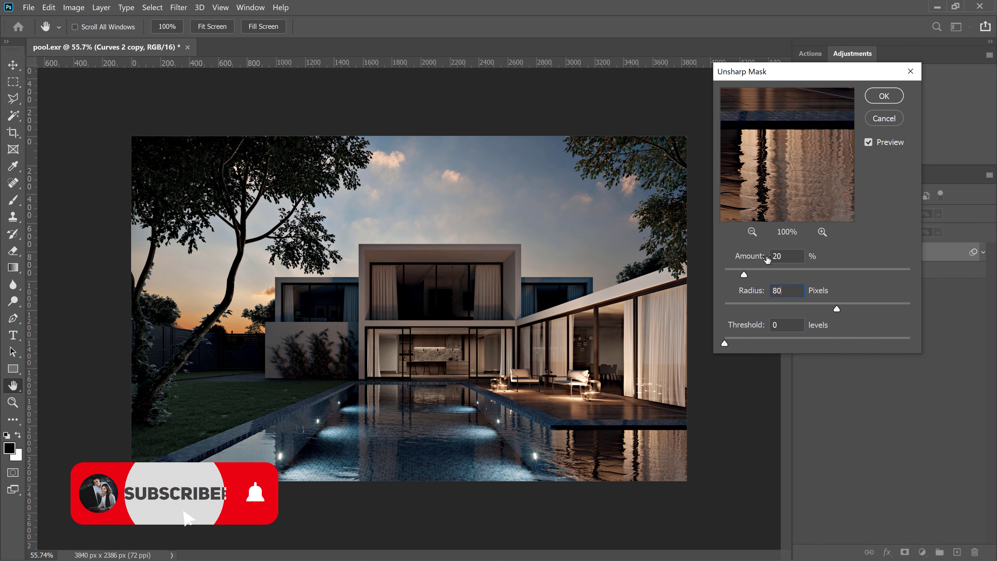
{"action": "left_click", "coordinate": [868, 142]}
{"action": "left_click", "coordinate": [869, 143]}
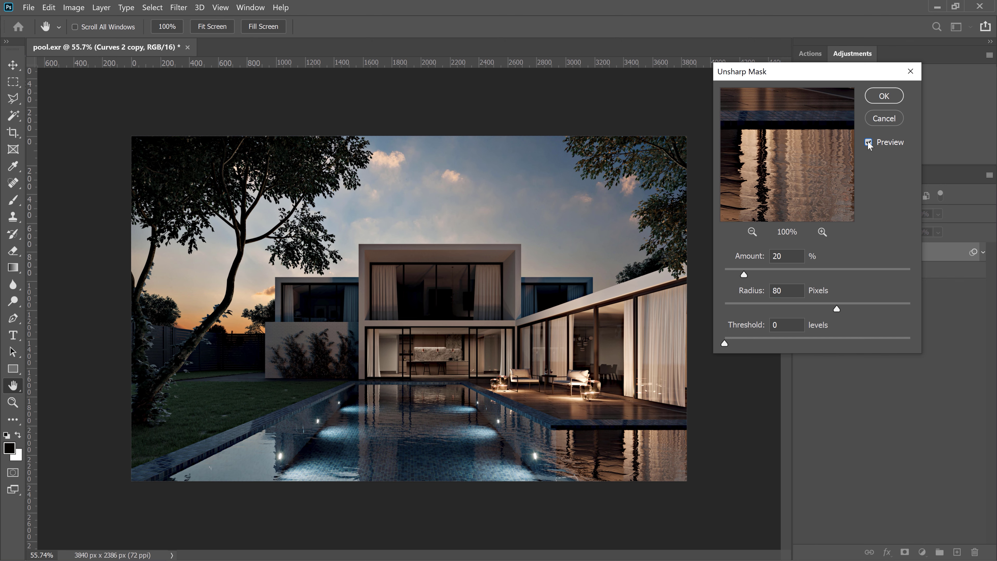
{"action": "left_click", "coordinate": [869, 142]}
{"action": "left_click", "coordinate": [869, 142]}
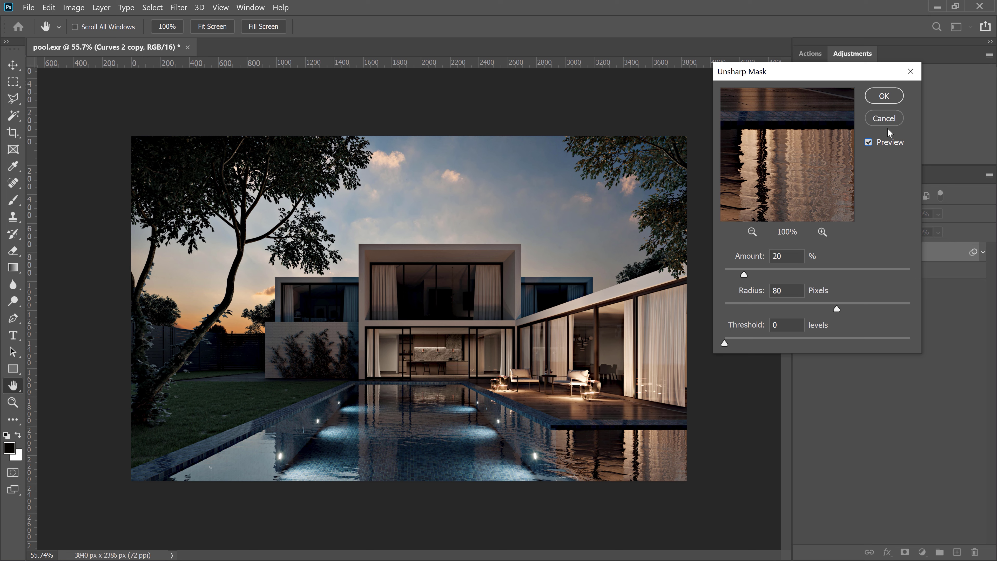
{"action": "left_click", "coordinate": [885, 97]}
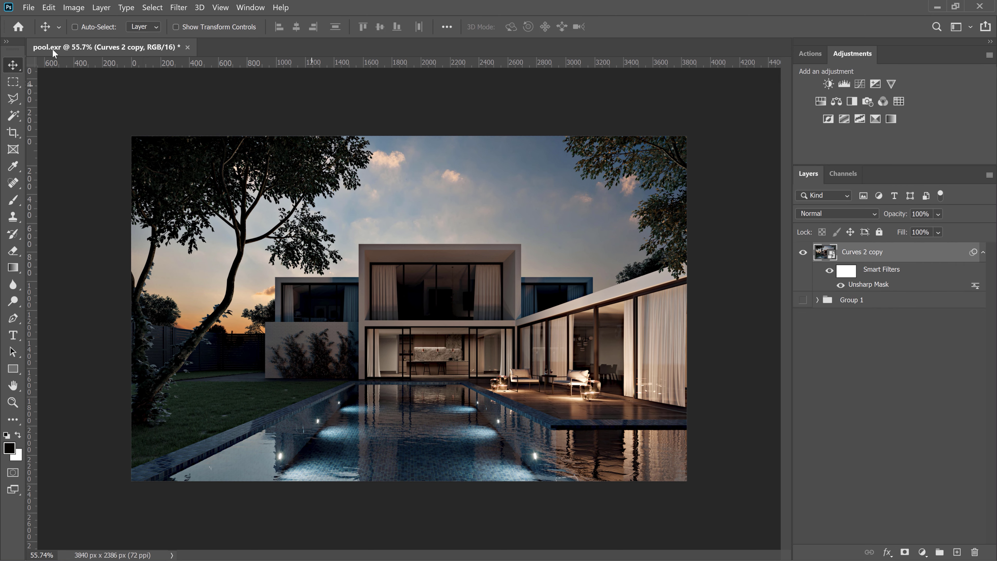
- Select the whole image and scale the selection down to about 69% around the centre
{"action": "key", "text": "ctrl+a"}
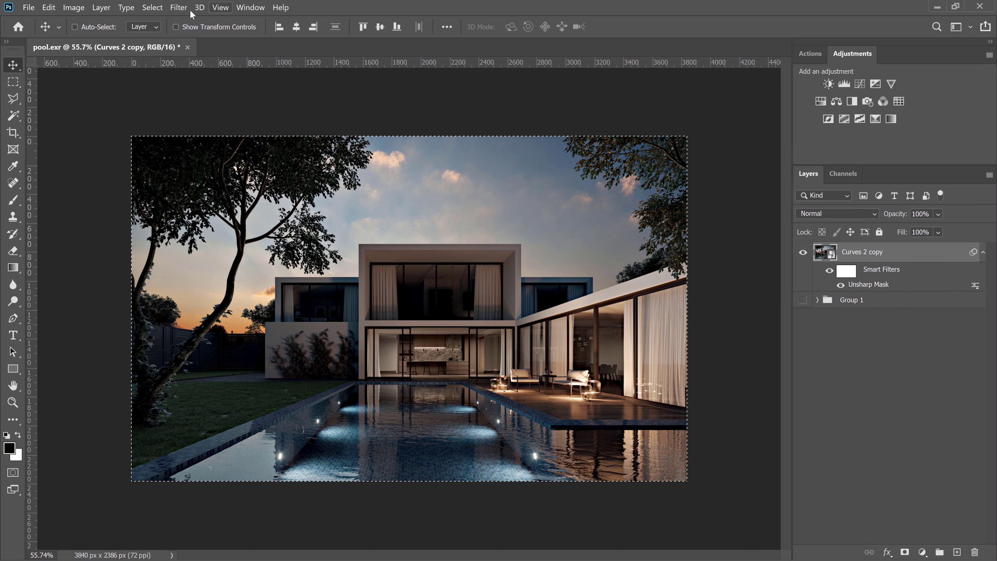
{"action": "left_click", "coordinate": [179, 7]}
{"action": "left_click", "coordinate": [175, 213]}
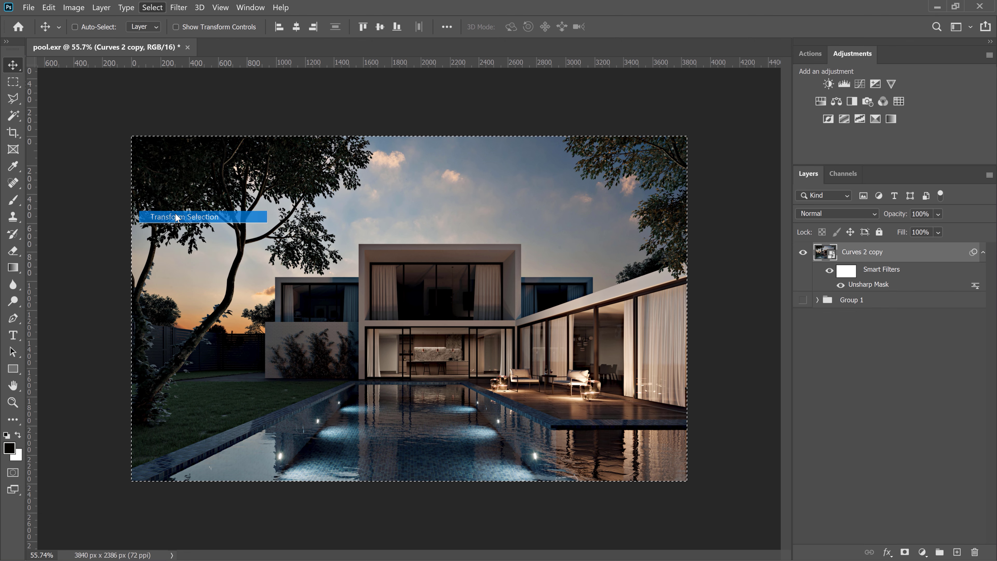
{"action": "left_click", "coordinate": [587, 244]}
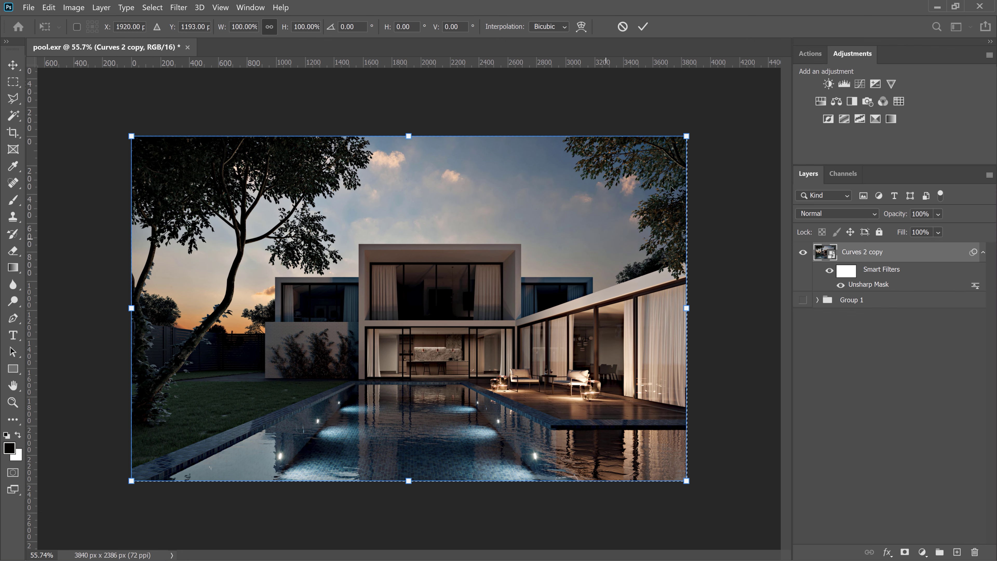
{"action": "left_click_drag", "start_coordinate": [686, 137], "coordinate": [605, 192]}
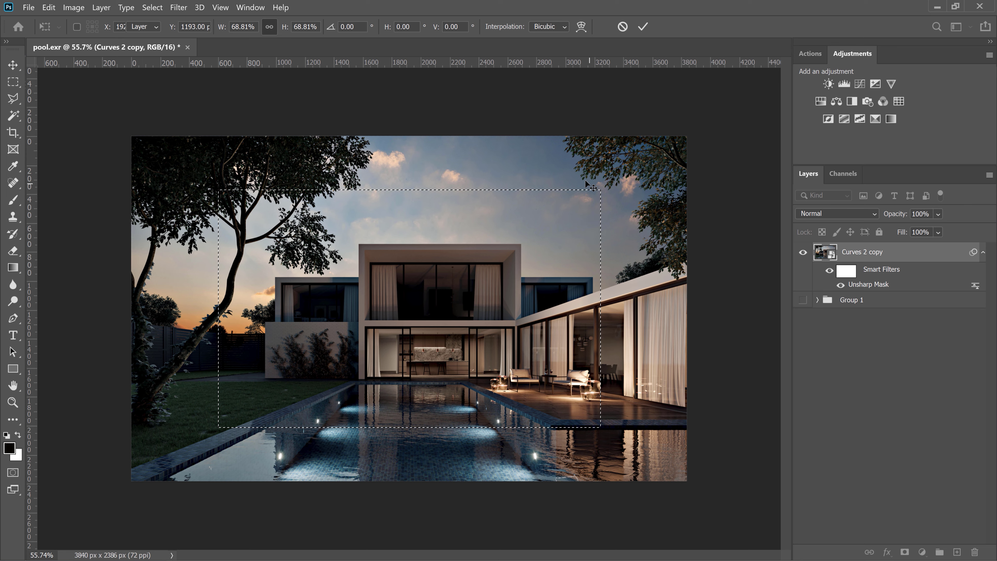
{"action": "key", "text": "Return"}
- Feather the selection heavily and add a Curves 3 adjustment layer masked by it
{"action": "key", "text": "shift+F6"}
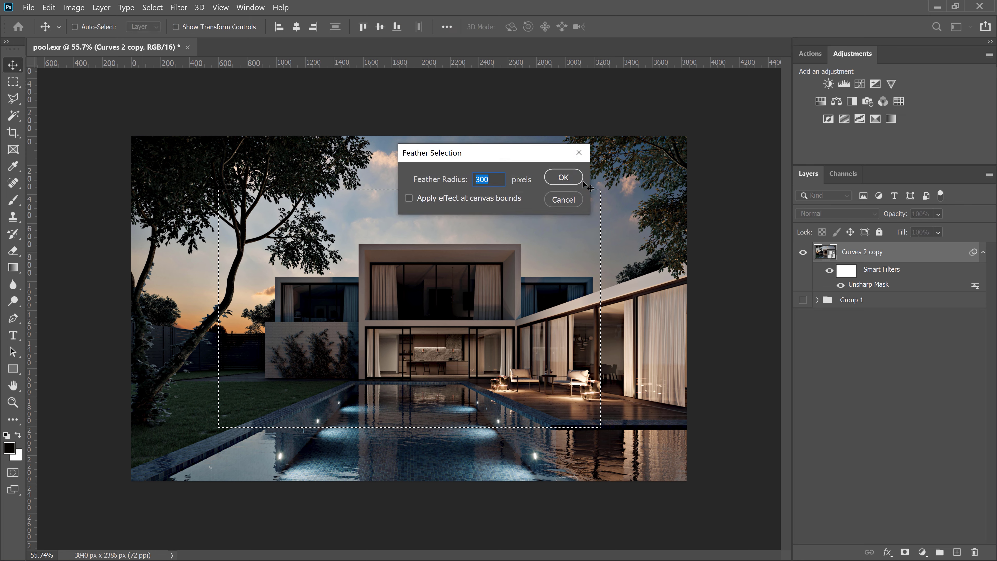
{"action": "type", "text": "400"}
{"action": "left_click", "coordinate": [580, 179]}
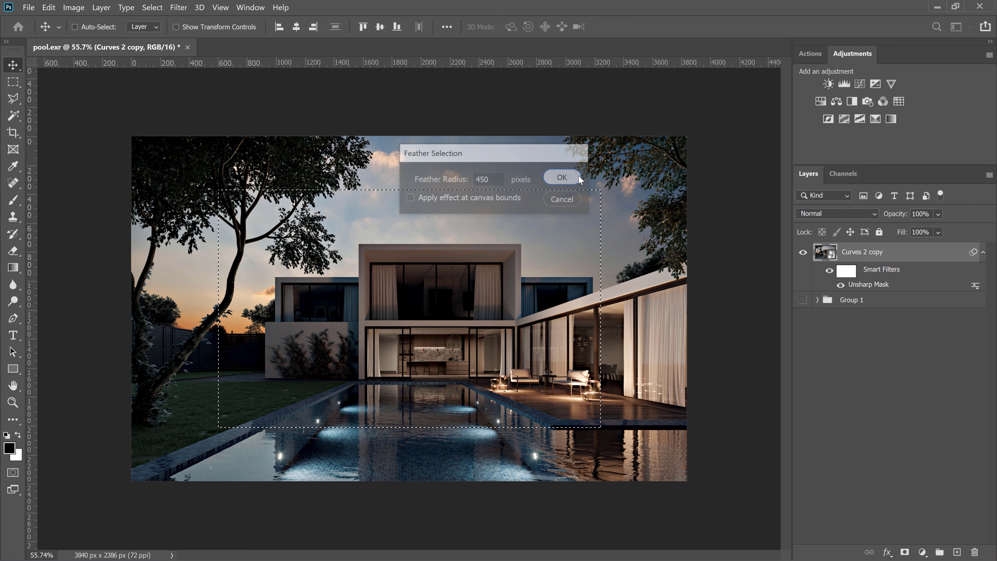
{"action": "left_click", "coordinate": [860, 84]}
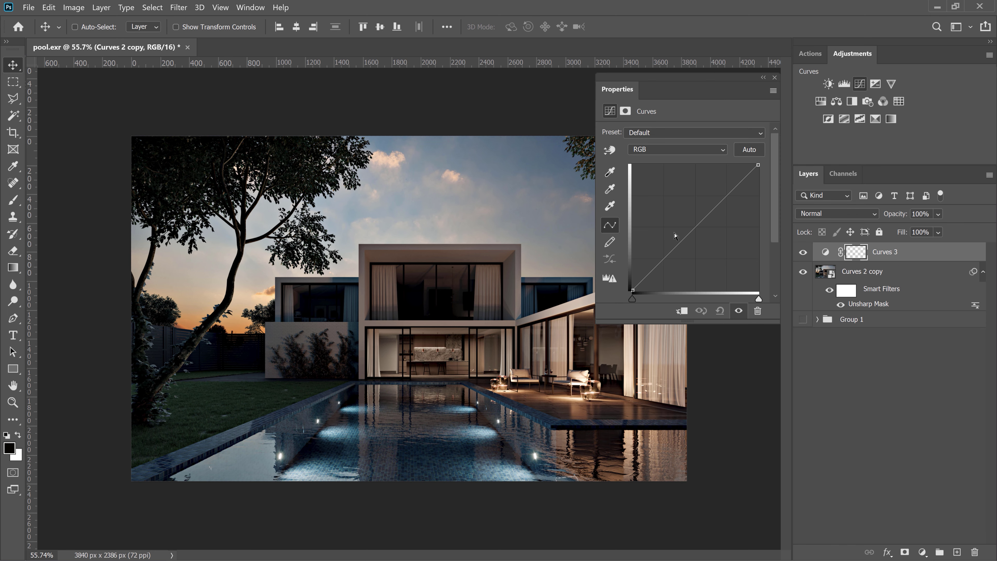
- Raise the Curves 3 curve, then add Curves 4 pulled down to darken the sky and edges
{"action": "left_click_drag", "start_coordinate": [684, 228], "coordinate": [685, 226]}
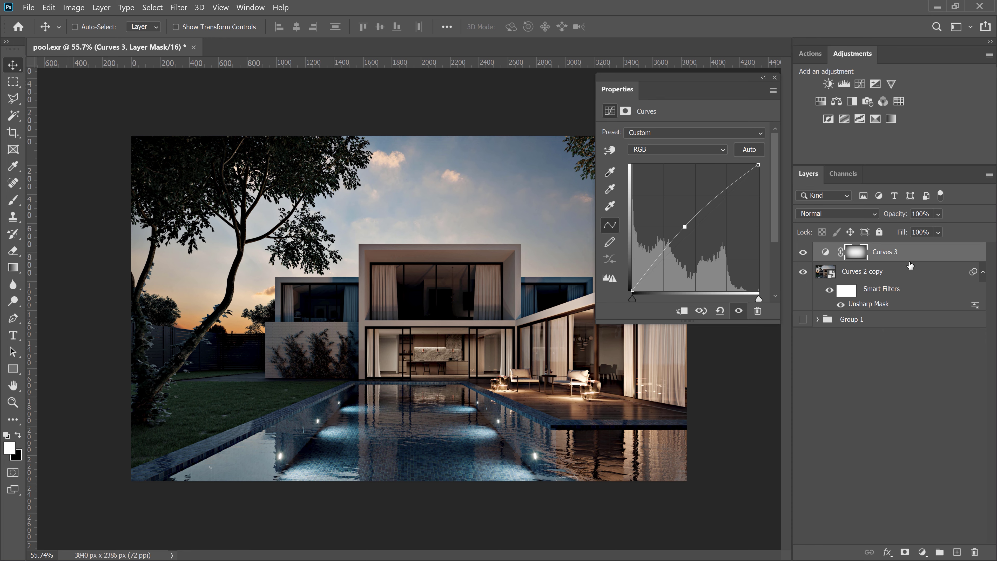
{"action": "left_click", "coordinate": [862, 259], "text": "ctrl"}
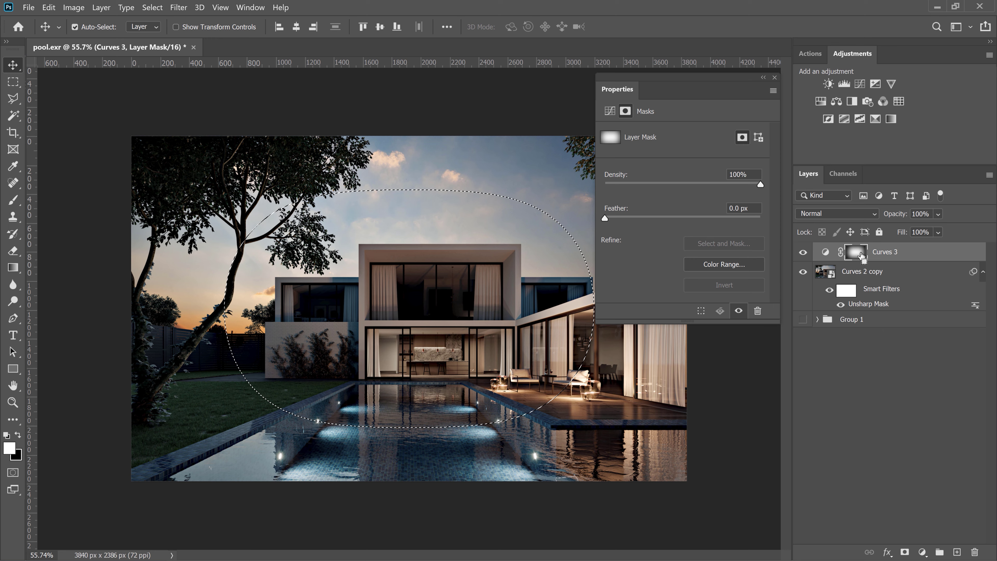
{"action": "left_click", "coordinate": [857, 88]}
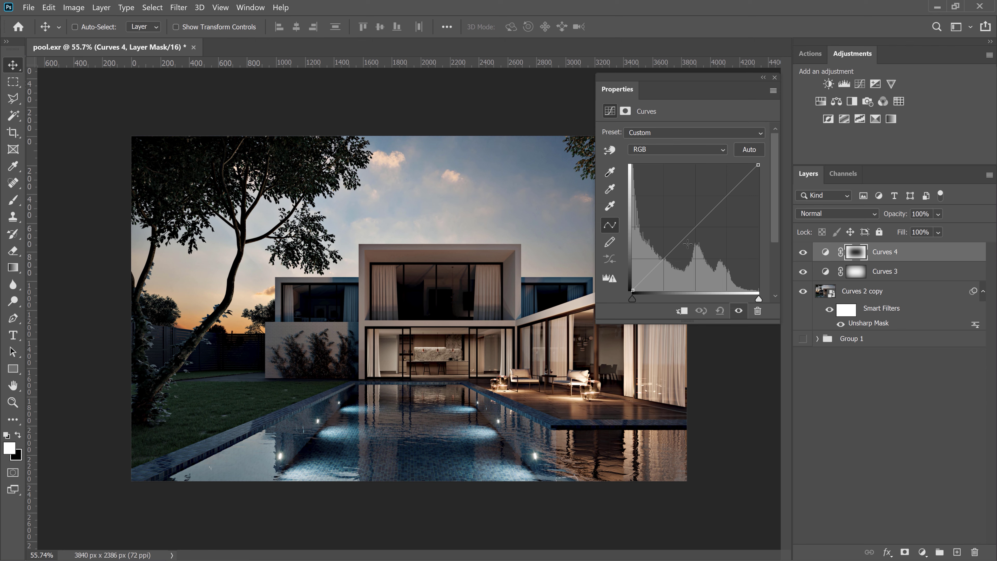
{"action": "left_click_drag", "start_coordinate": [688, 244], "coordinate": [692, 246]}
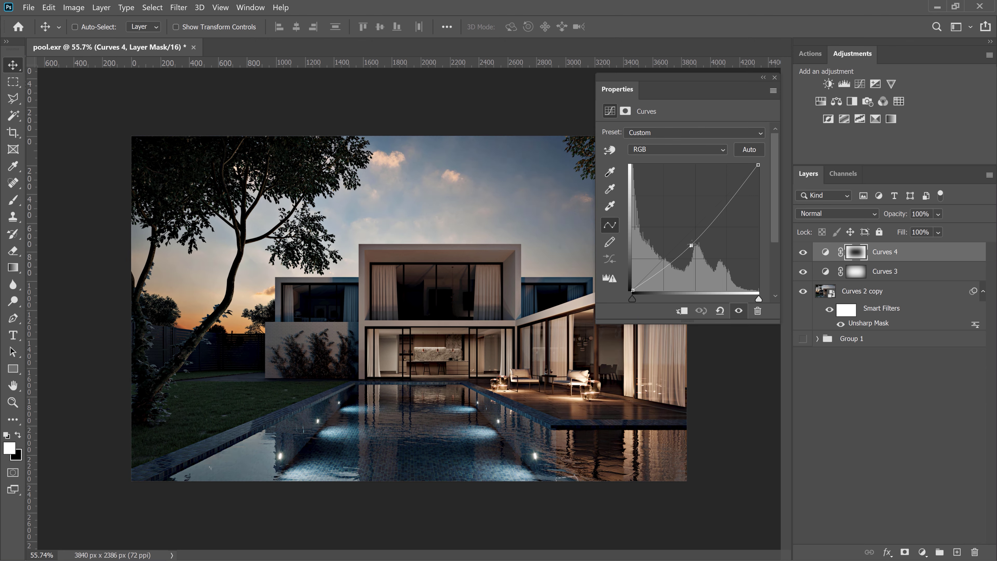
{"action": "left_click", "coordinate": [775, 78]}
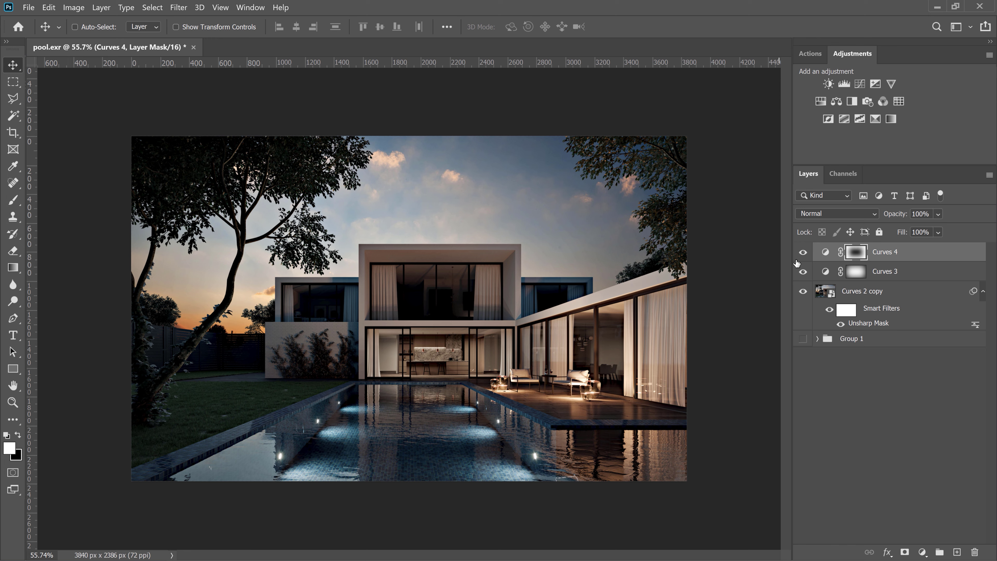
{"action": "left_click", "coordinate": [803, 252]}
{"action": "left_click", "coordinate": [803, 253]}
- Add a Curves 5 S-curve with darker shadows and brighter highlights for contrast
{"action": "left_click", "coordinate": [860, 84]}
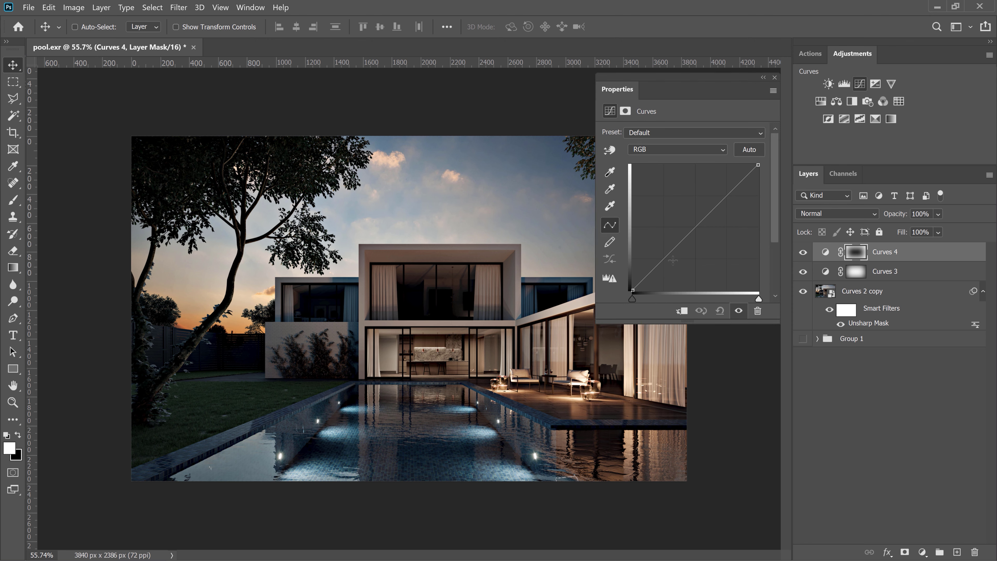
{"action": "left_click_drag", "start_coordinate": [660, 262], "coordinate": [660, 265]}
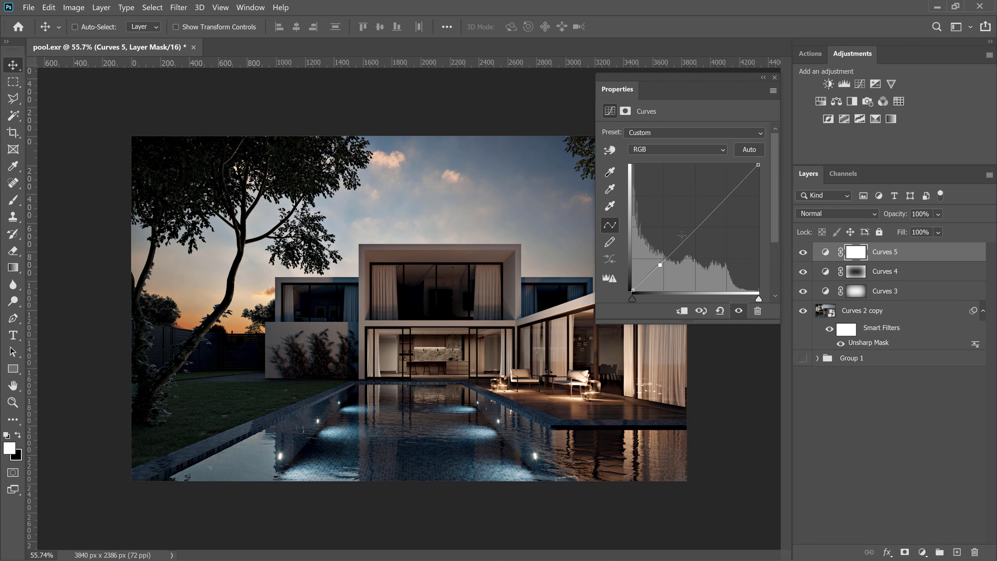
{"action": "left_click_drag", "start_coordinate": [717, 207], "coordinate": [717, 203]}
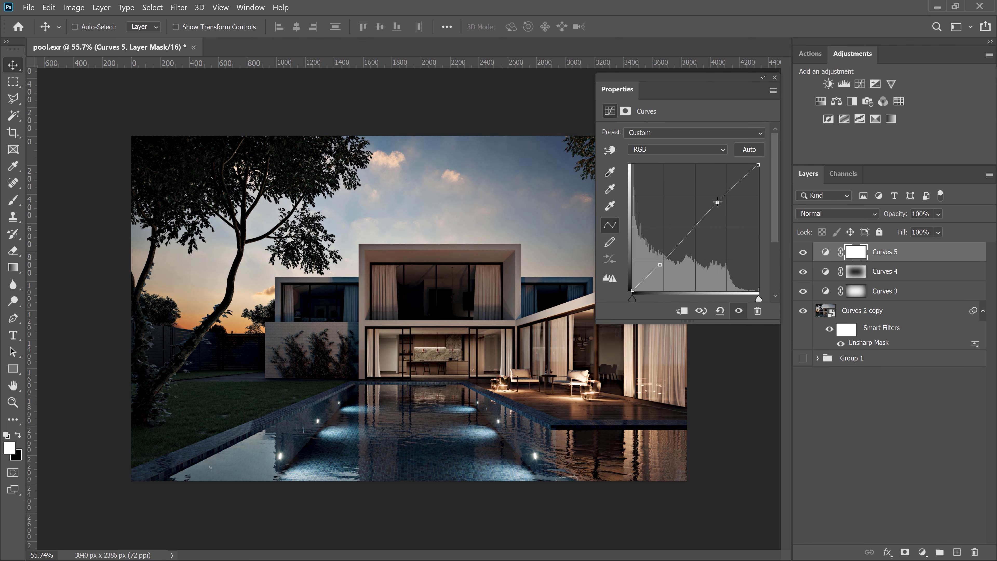
{"action": "left_click_drag", "start_coordinate": [660, 262], "coordinate": [660, 261]}
{"action": "left_click_drag", "start_coordinate": [714, 205], "coordinate": [716, 200]}
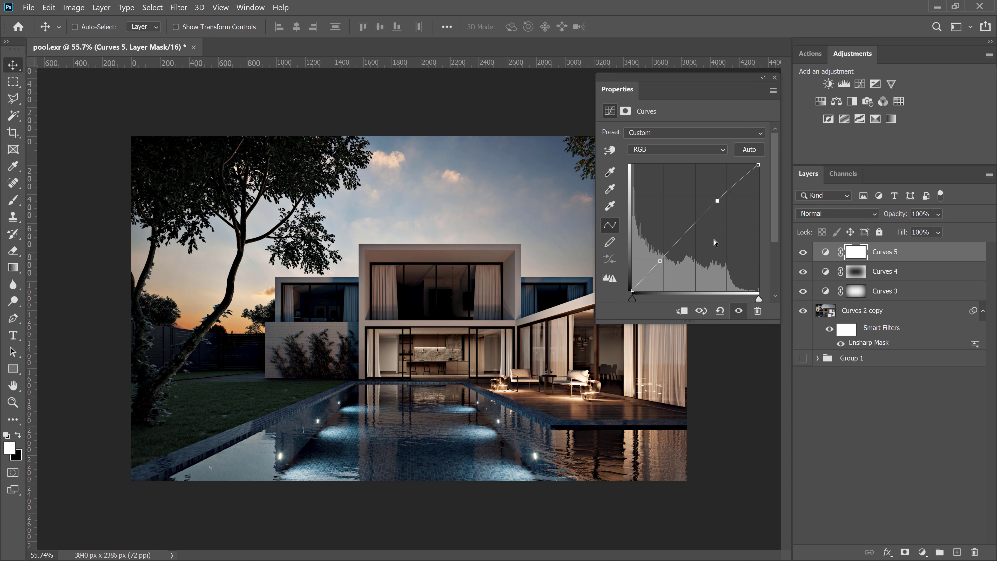
- Add a Hue/Saturation 1 layer with Saturation lowered to -13
{"action": "left_click", "coordinate": [775, 77]}
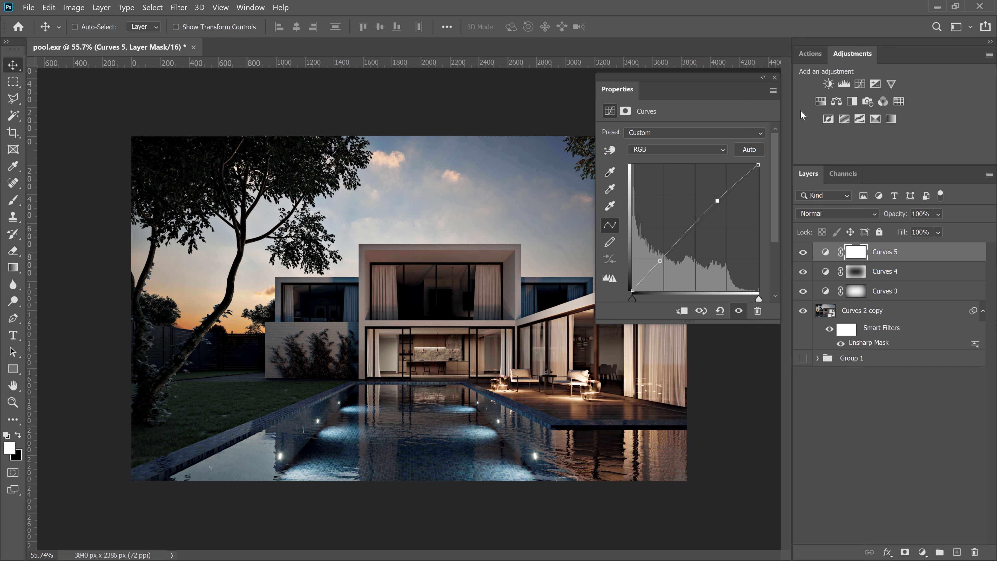
{"action": "left_click", "coordinate": [820, 101]}
{"action": "left_click_drag", "start_coordinate": [655, 208], "coordinate": [673, 209]}
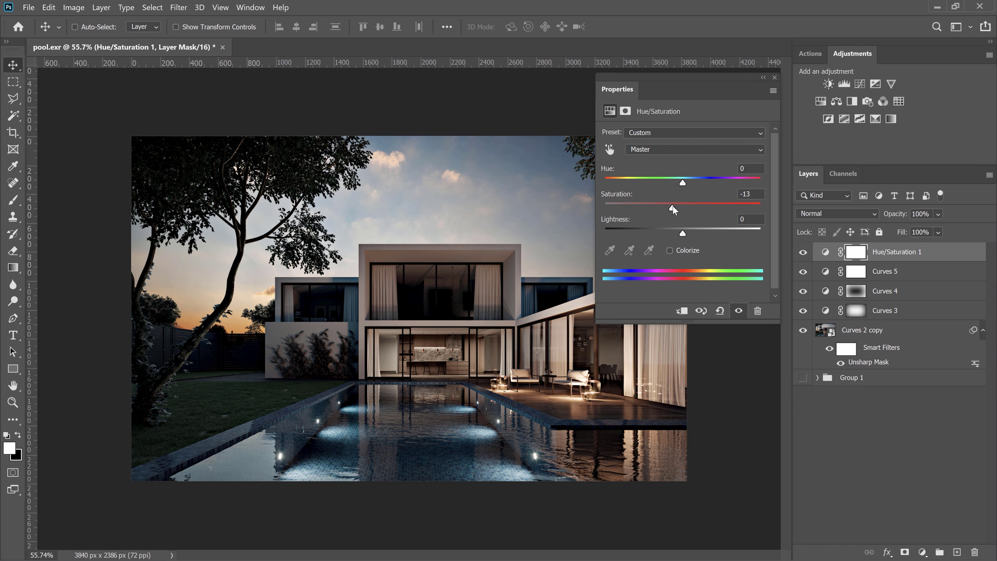
{"action": "left_click", "coordinate": [899, 102]}
- Set Color Lookup 1 to the LD - Dark Monochrome 3.cube LUT after previewing neighbouring looks
{"action": "left_click", "coordinate": [710, 134]}
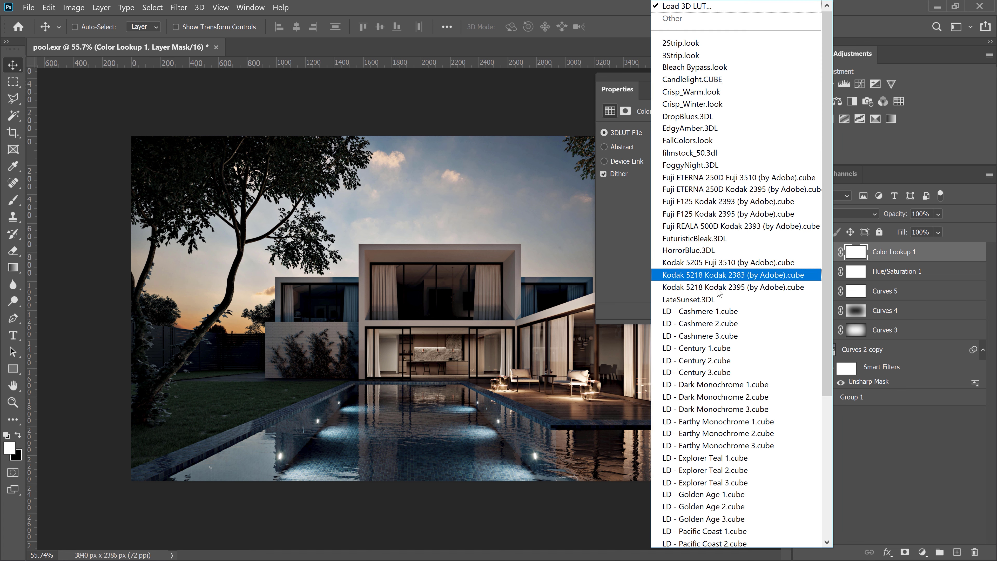
{"action": "left_click", "coordinate": [712, 311]}
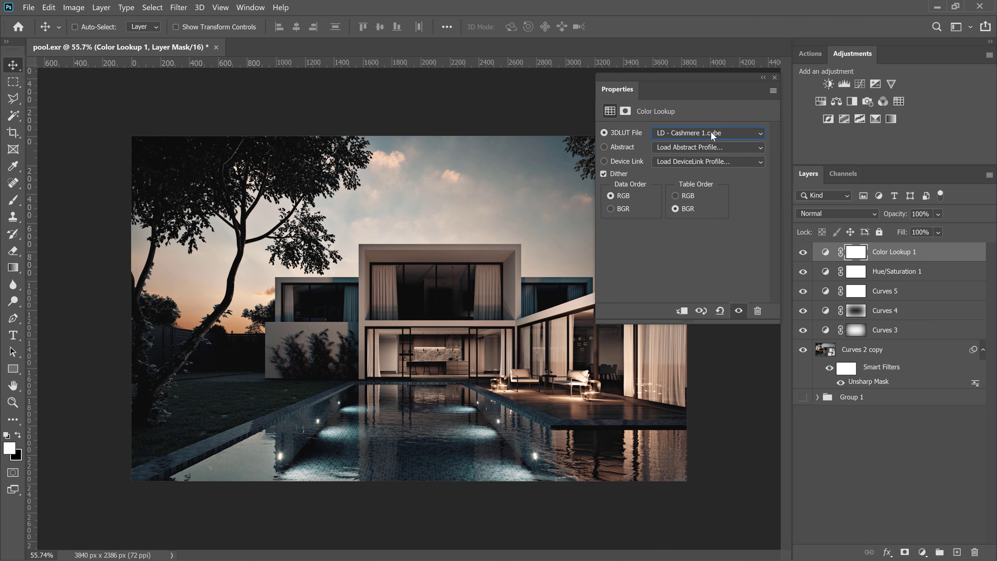
{"action": "key", "text": "Down"}
{"action": "key", "text": "Down"}
{"action": "key", "text": "Down"}
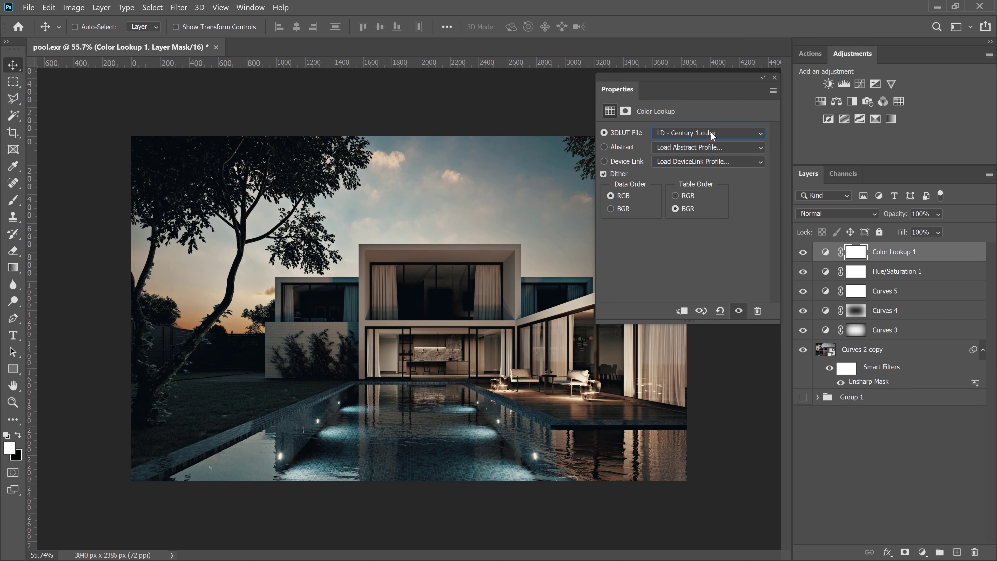
{"action": "key", "text": "Down"}
{"action": "key", "text": "Down"}
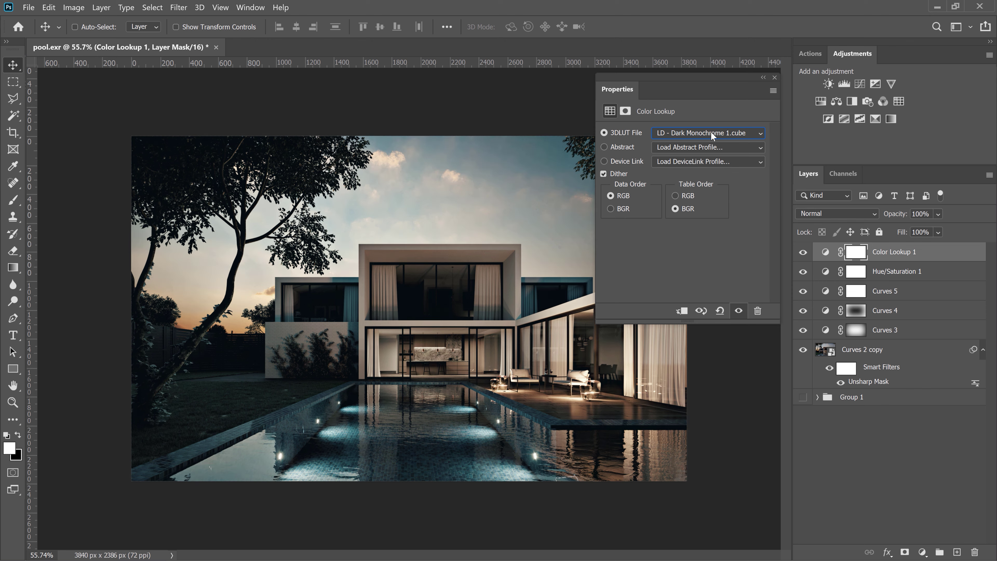
{"action": "key", "text": "Down"}
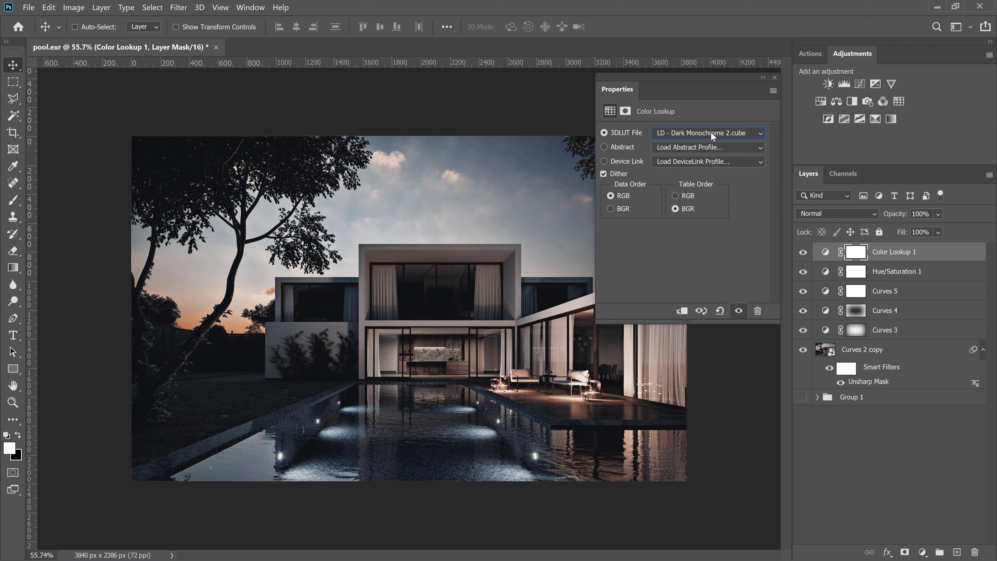
{"action": "key", "text": "Down"}
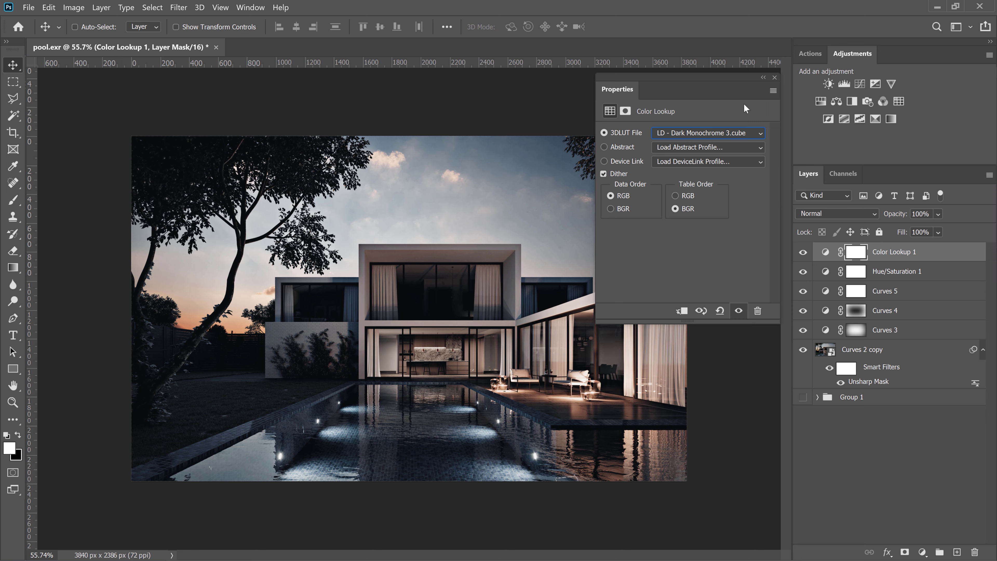
{"action": "left_click", "coordinate": [775, 78]}
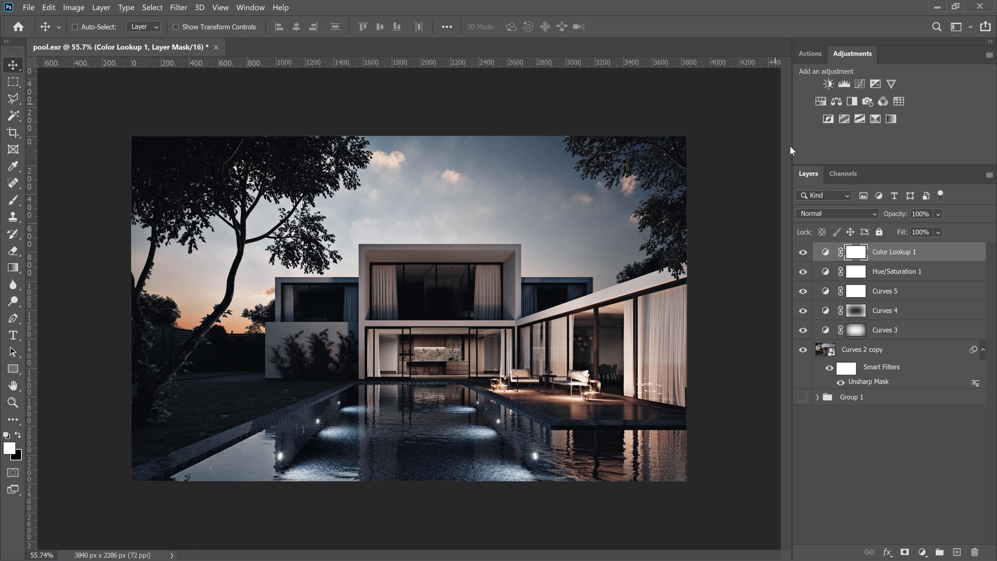
- Lower Color Lookup 1 to 36% opacity and toggle its visibility to compare the grade
{"action": "left_click", "coordinate": [938, 214]}
{"action": "left_click_drag", "start_coordinate": [923, 230], "coordinate": [940, 230]}
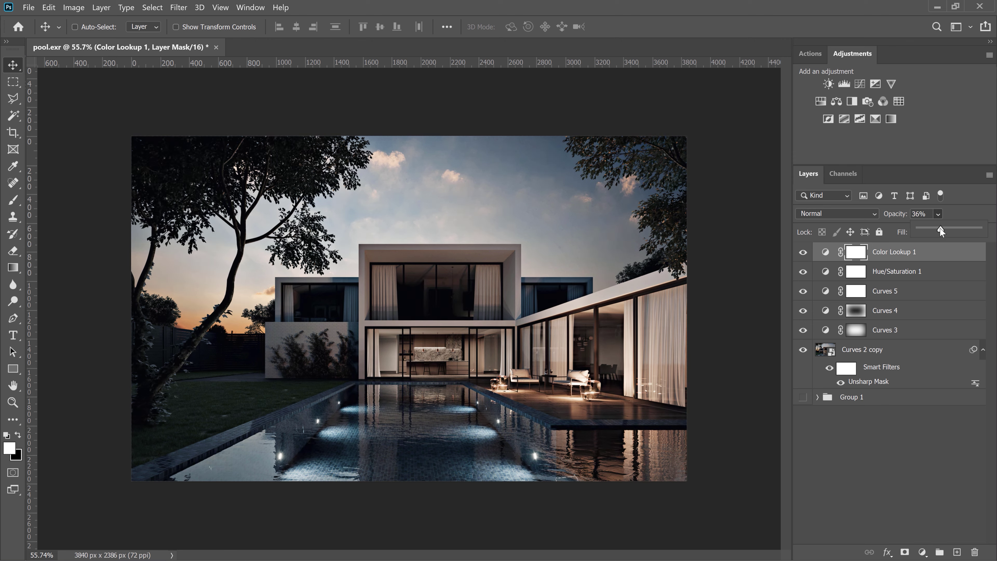
{"action": "left_click", "coordinate": [802, 253]}
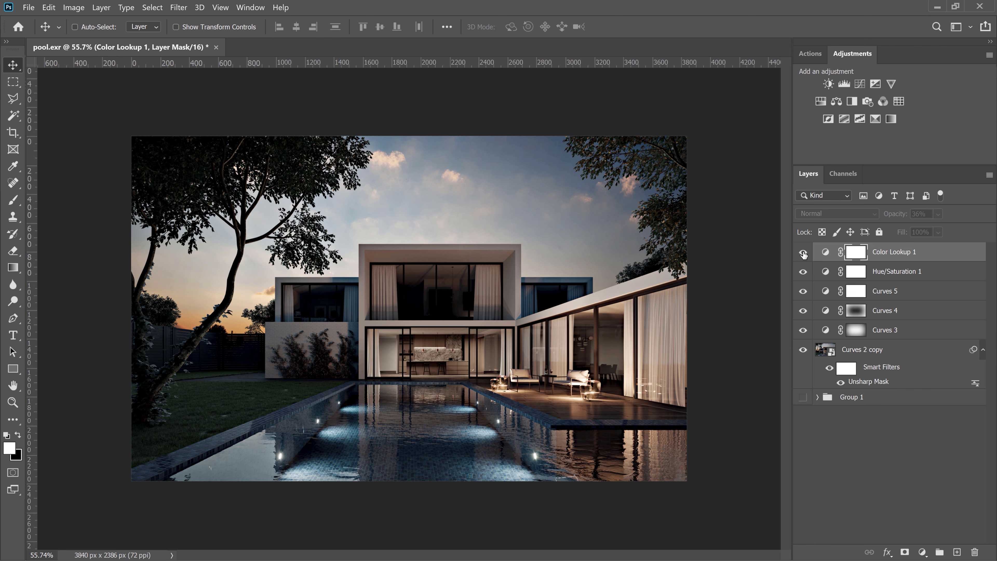
{"action": "left_click", "coordinate": [803, 254]}
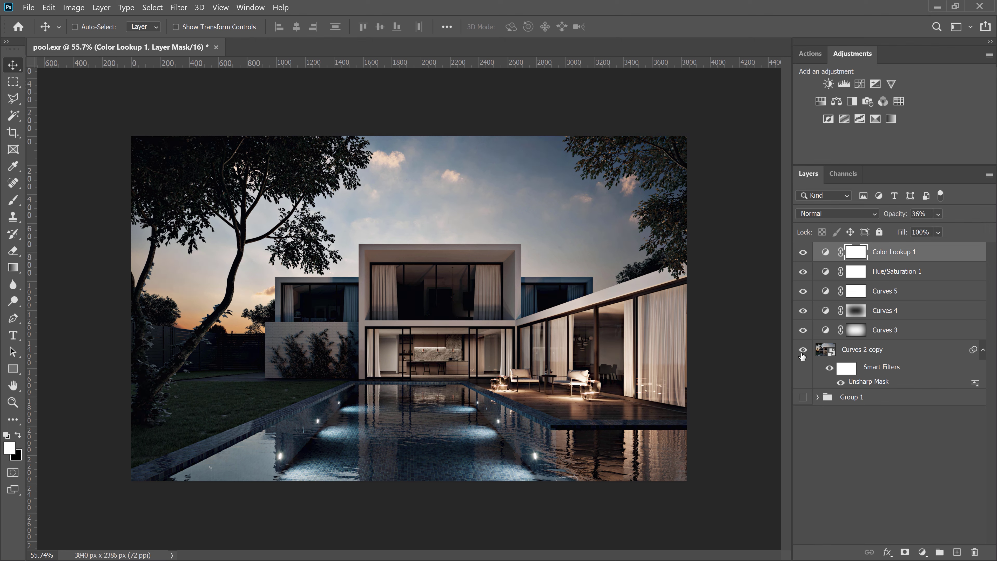
{"action": "key", "text": "ctrl+comma"}
{"action": "key", "text": "ctrl+comma"}
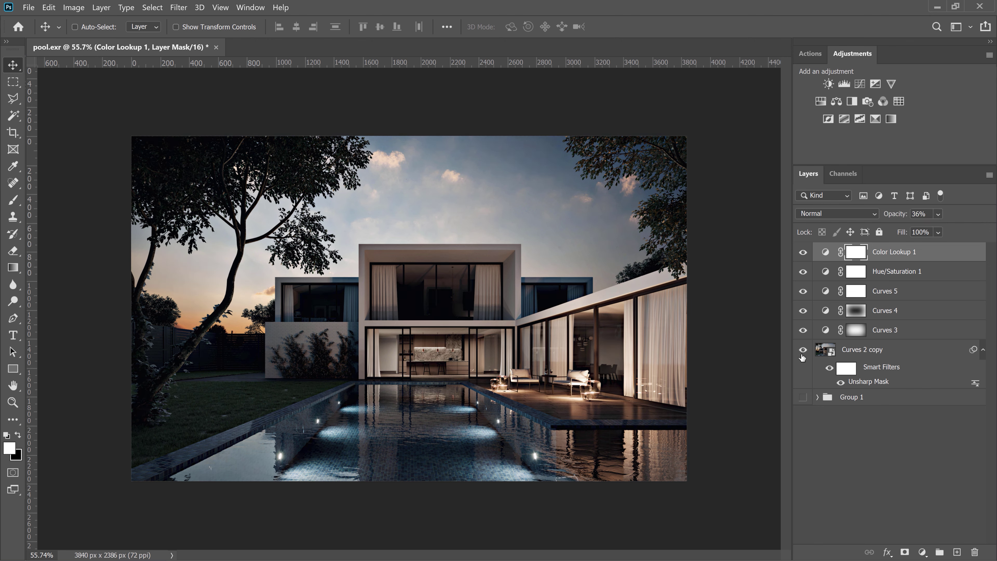